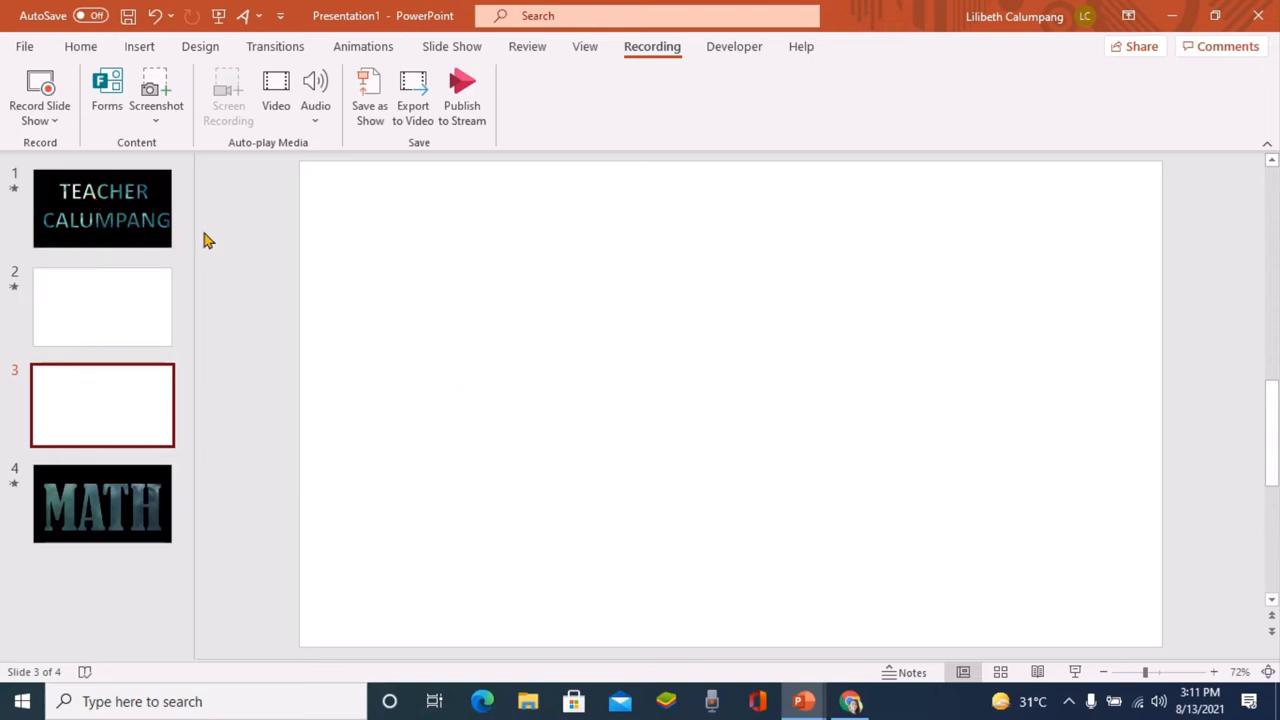
# - Play the video-filled TEACHER CALUMPANG title on slide 1, then move to slide 2
pyautogui.click(104, 177)
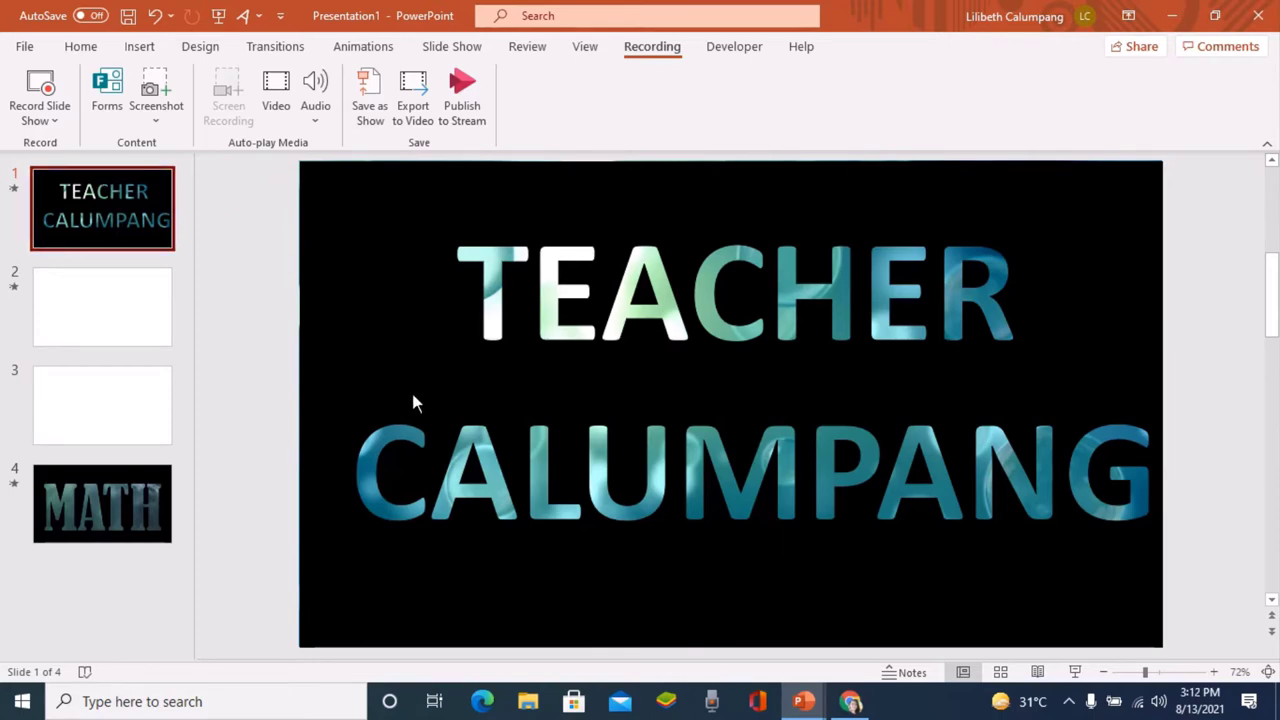
pyautogui.click(413, 541)
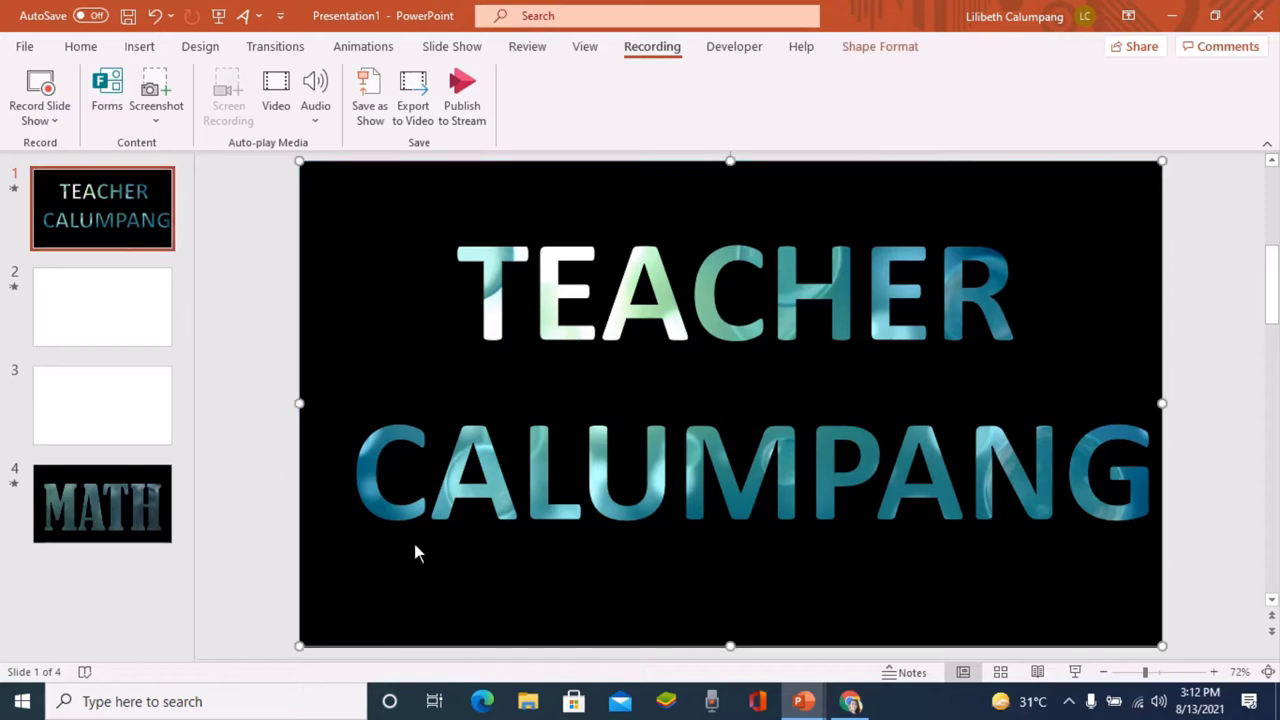
pyautogui.click(268, 517)
pyautogui.click(526, 325)
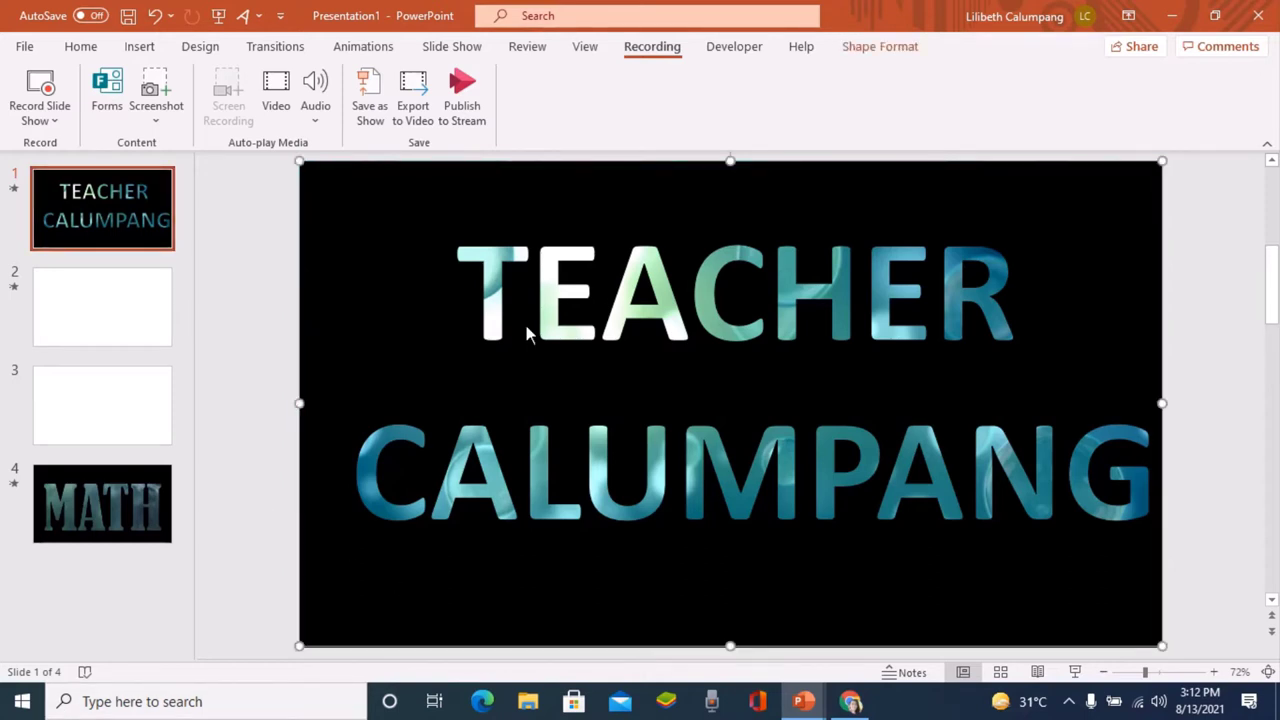
pyautogui.click(250, 494)
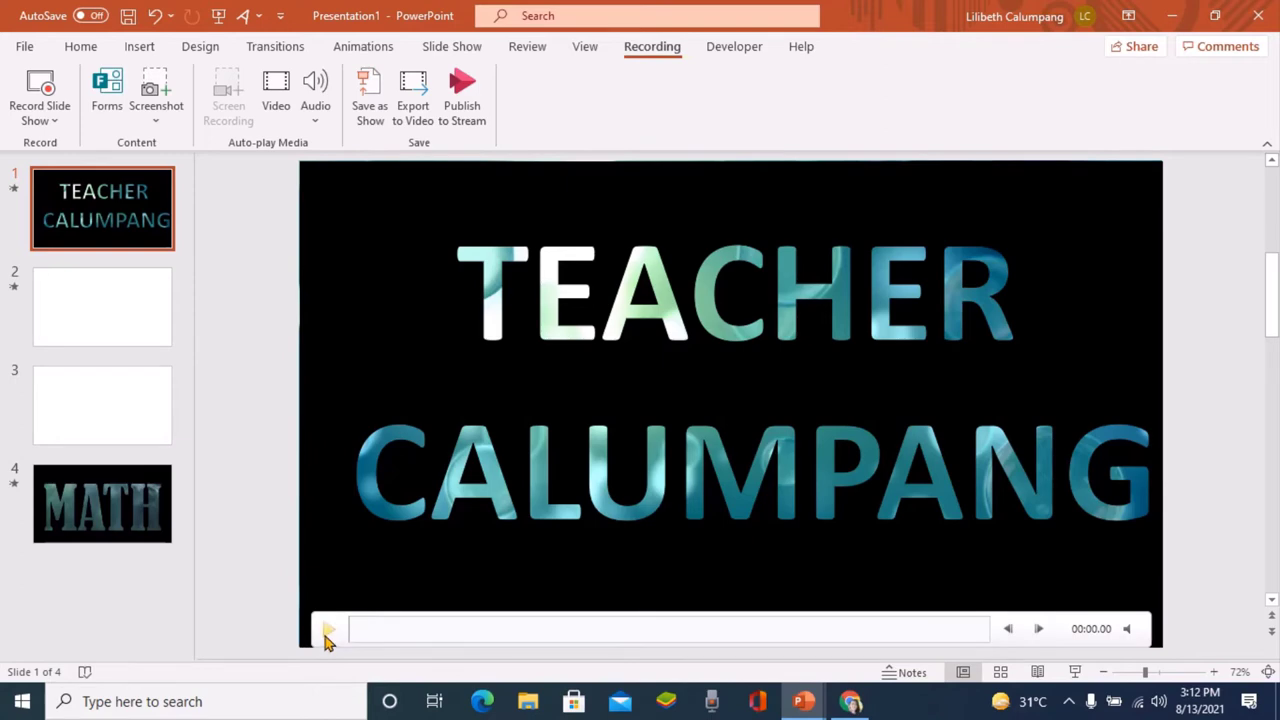
pyautogui.click(326, 632)
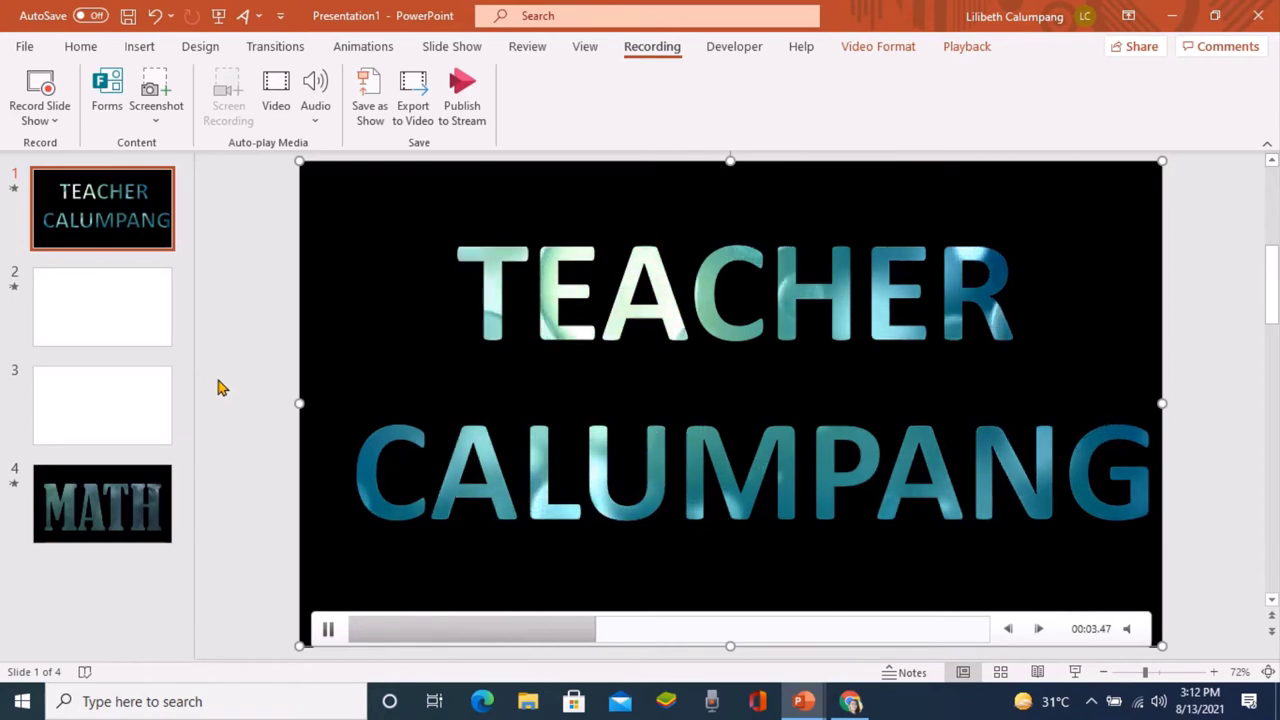
pyautogui.click(93, 298)
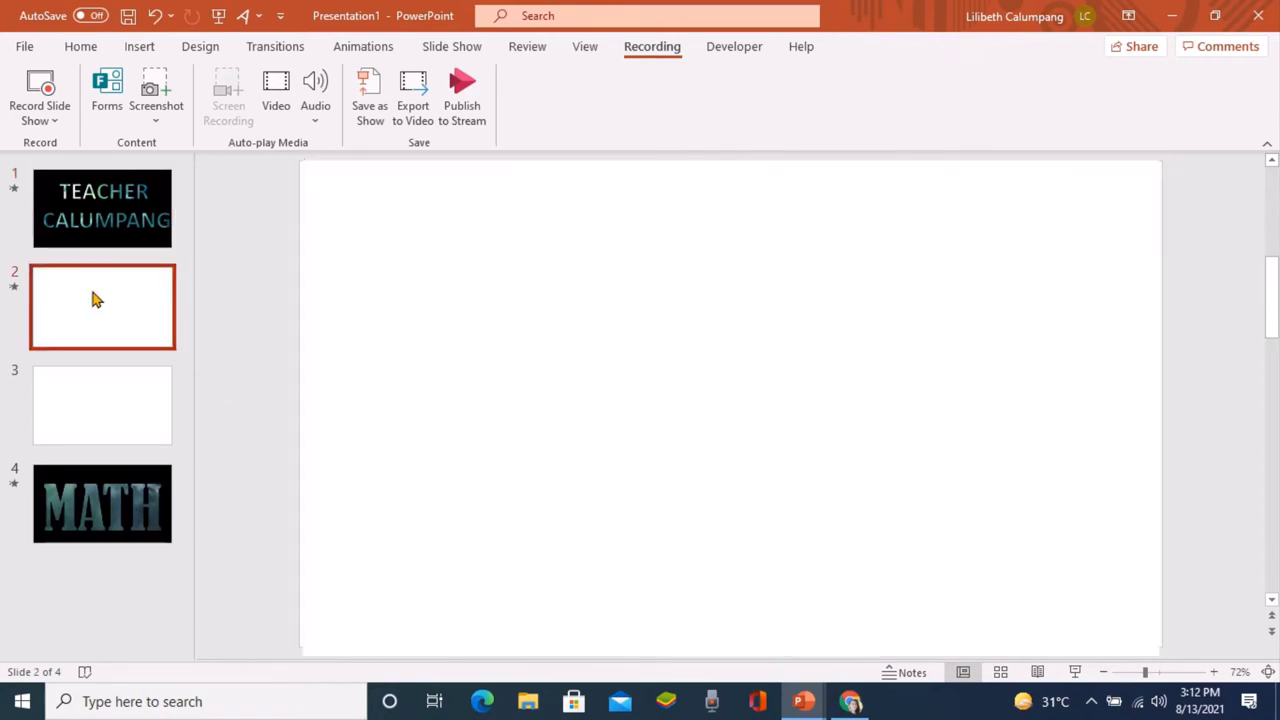
# - Preview the SUBSCRIBED animation video on slide 2, then go to blank slide 3
pyautogui.click(511, 463)
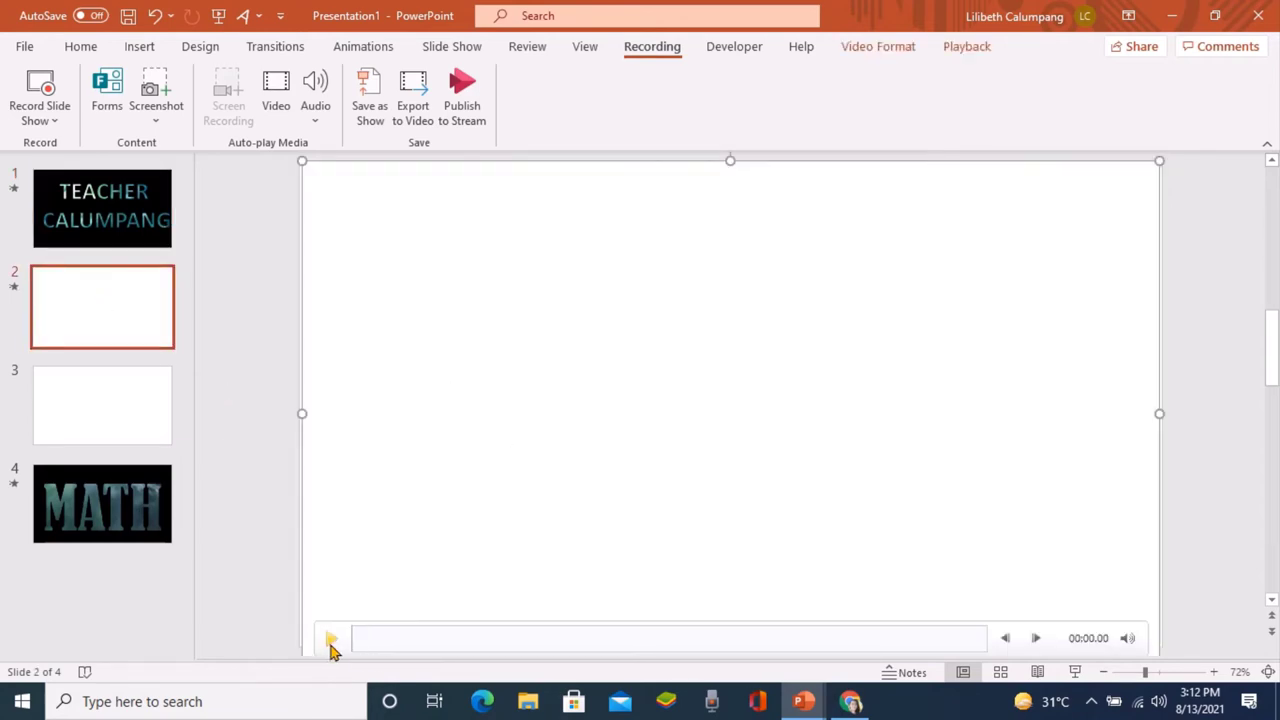
pyautogui.click(331, 640)
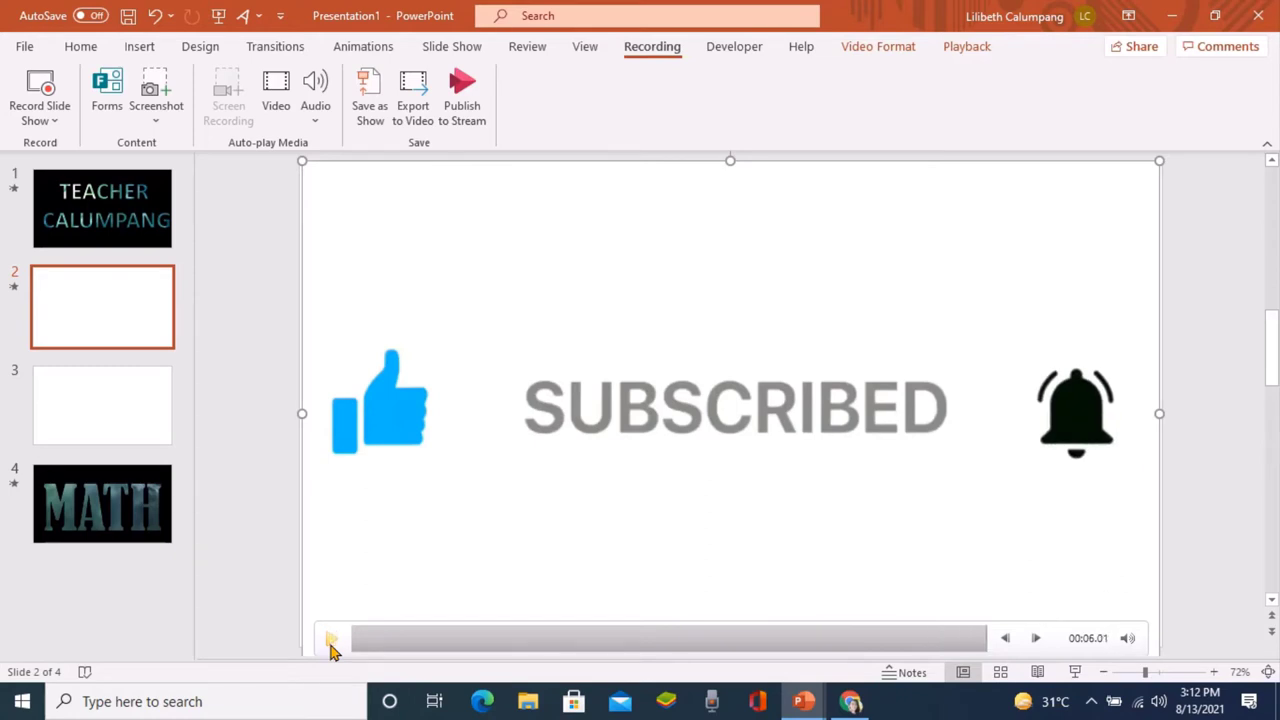
pyautogui.click(99, 398)
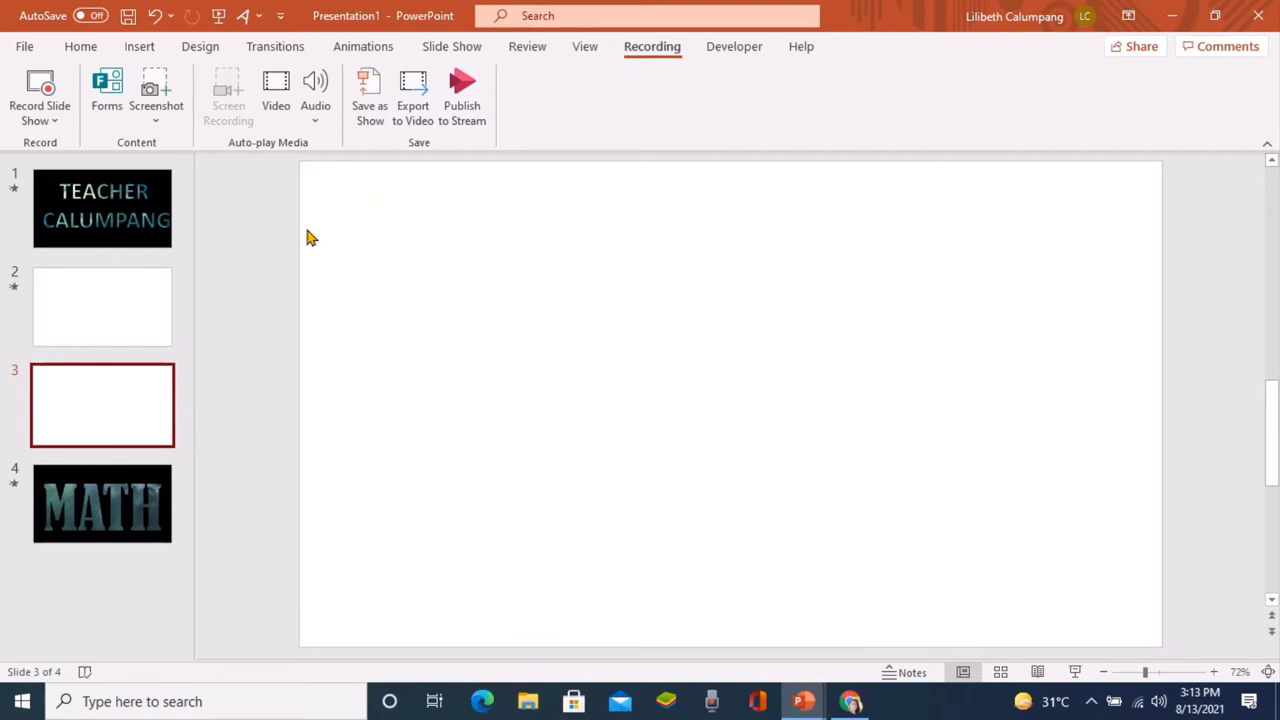
# - Insert plain black WordArt on slide 3, replace its placeholder with MATH, and select it
pyautogui.click(244, 15)
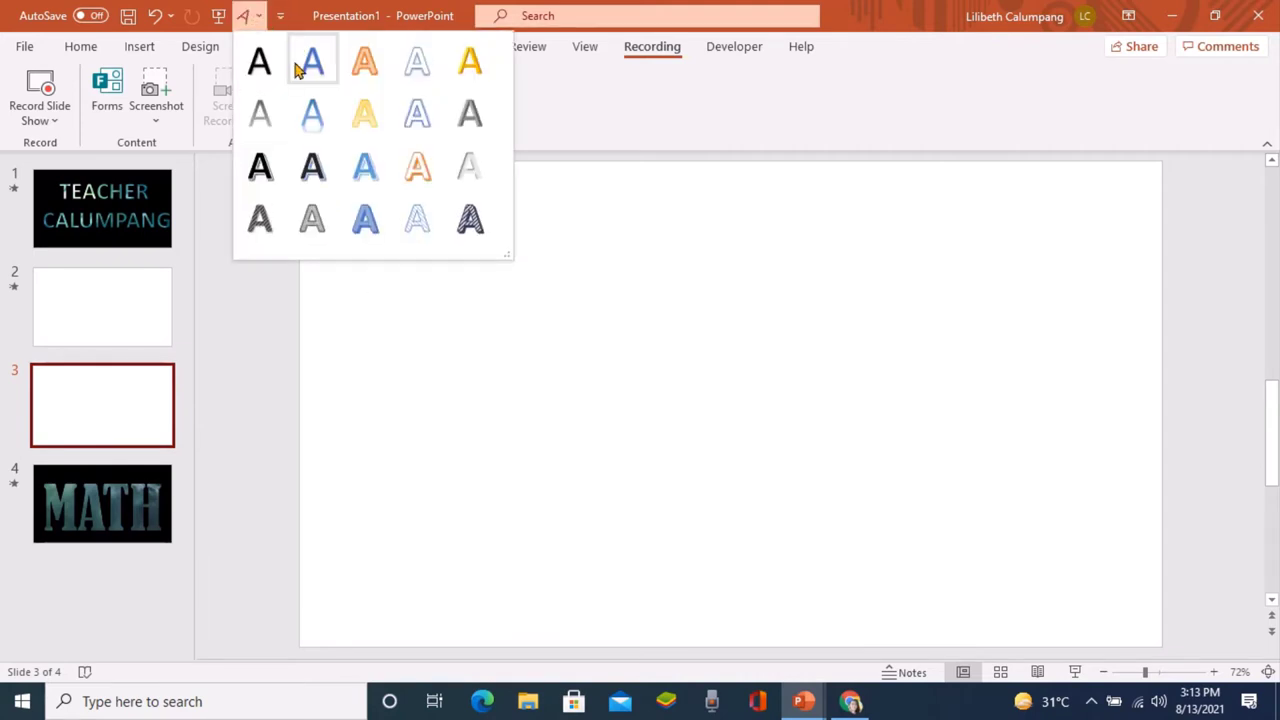
pyautogui.click(259, 65)
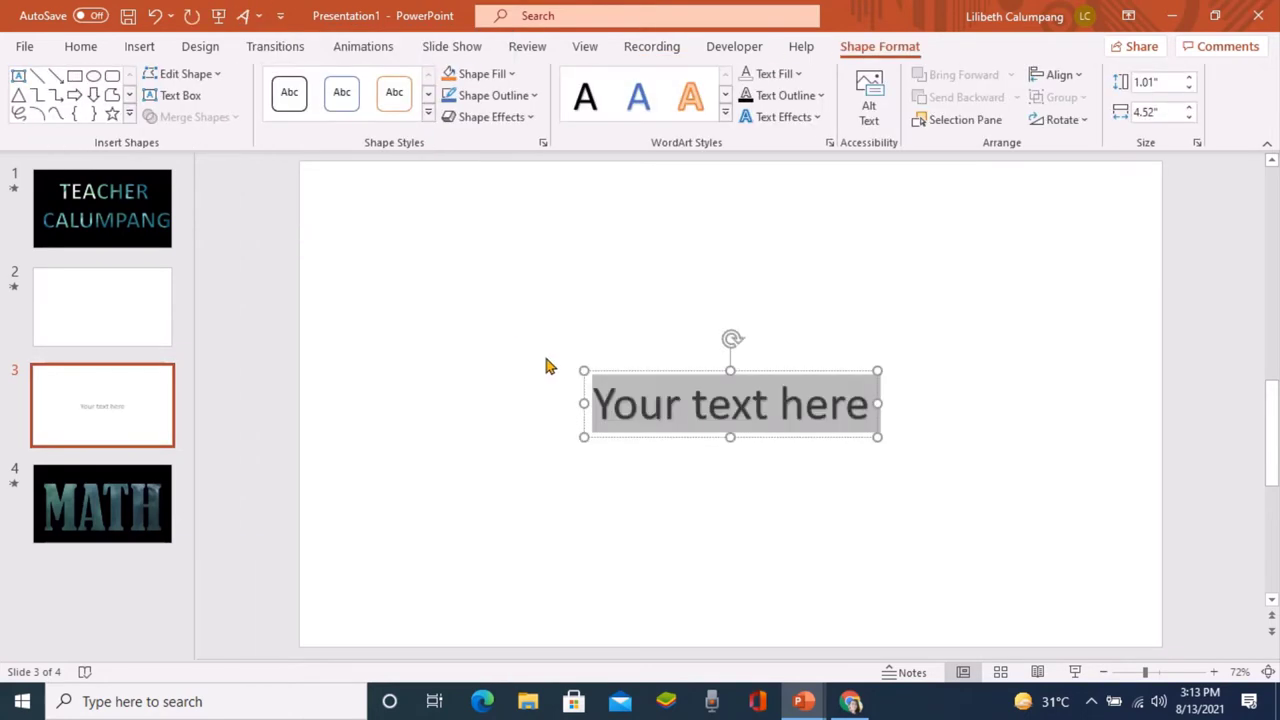
pyautogui.click(875, 415)
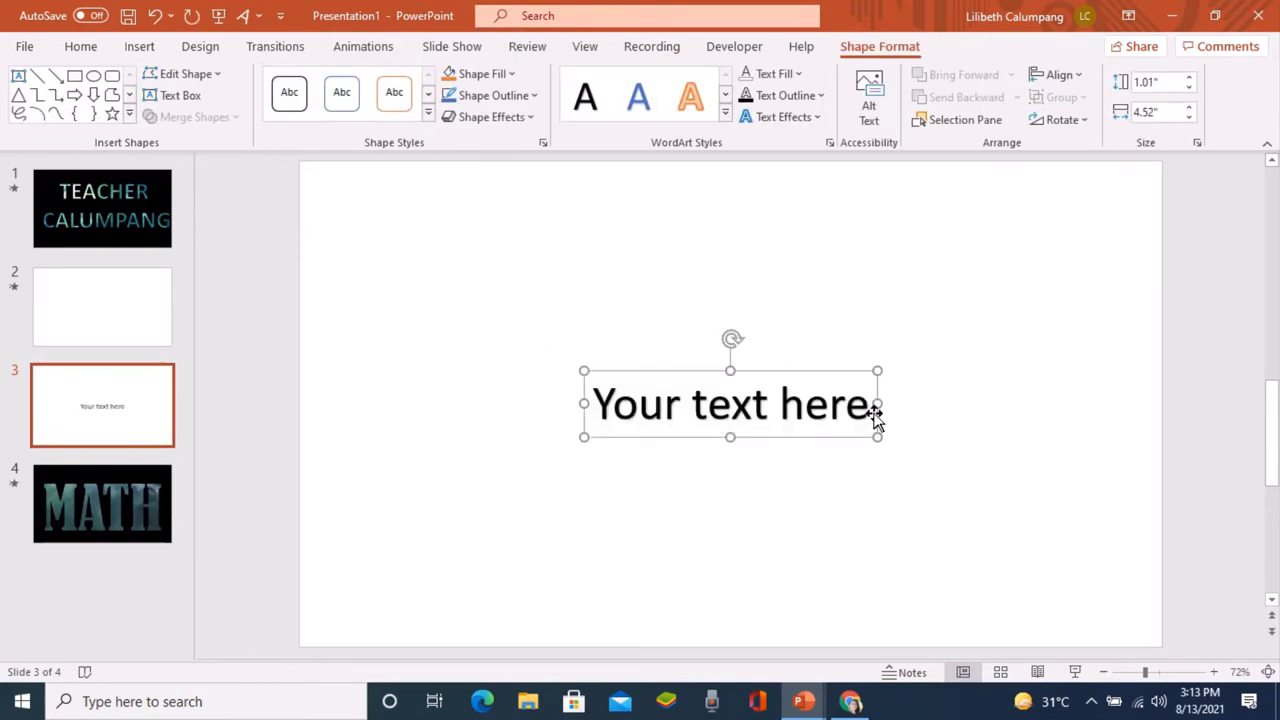
pyautogui.click(868, 402)
pyautogui.press('BackSpace')
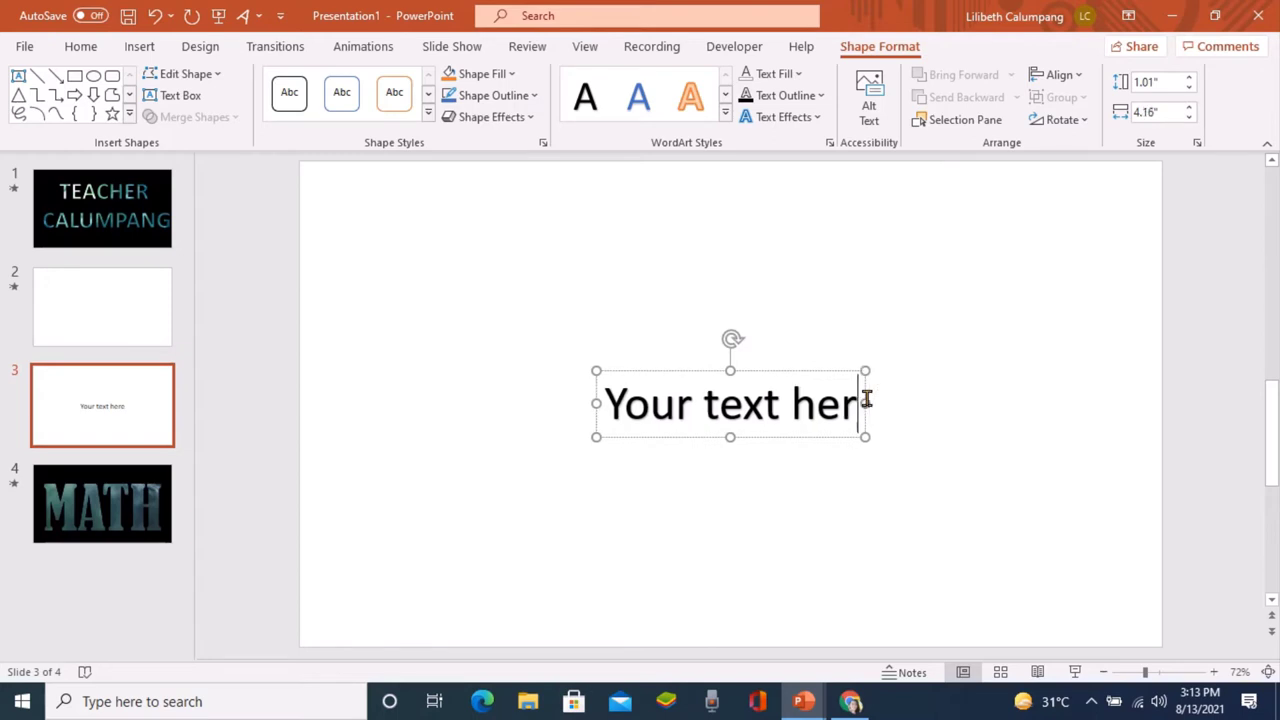
pyautogui.press('BackSpace')
pyautogui.press('BackSpace')
pyautogui.press('BackSpace')
pyautogui.press('BackSpace')
pyautogui.press('BackSpace')
pyautogui.press('BackSpace')
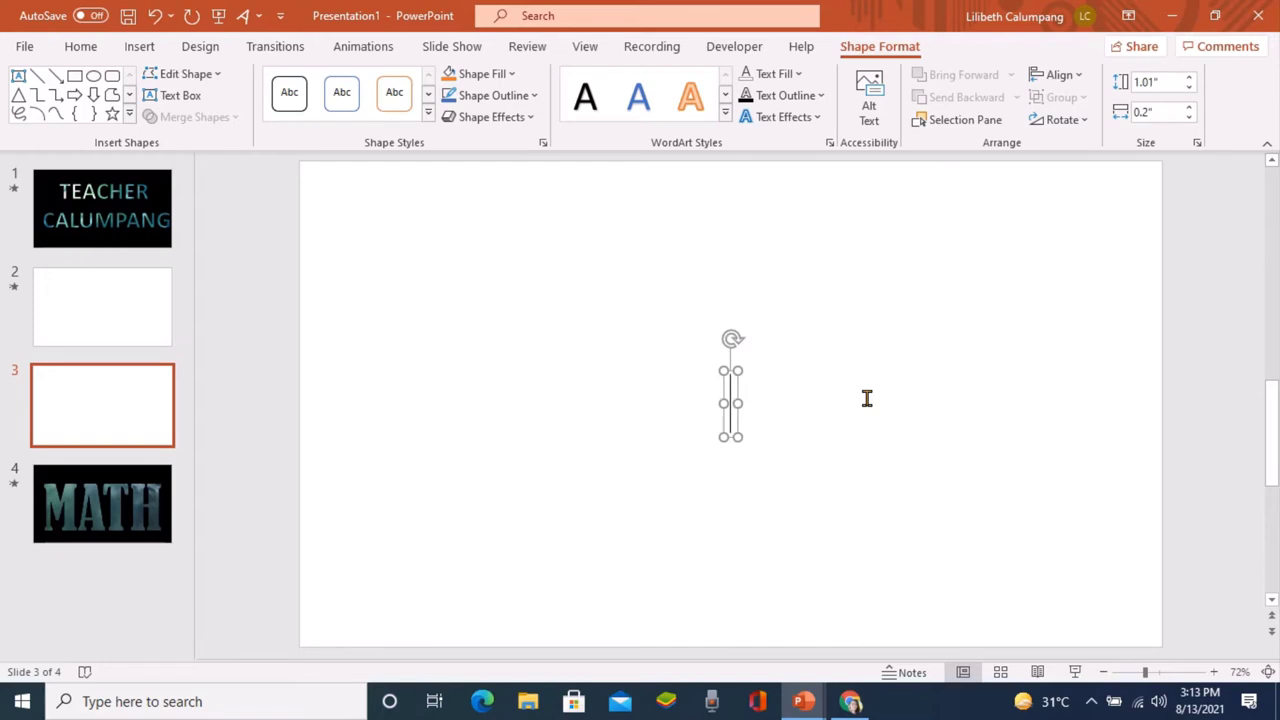
pyautogui.write('MA')
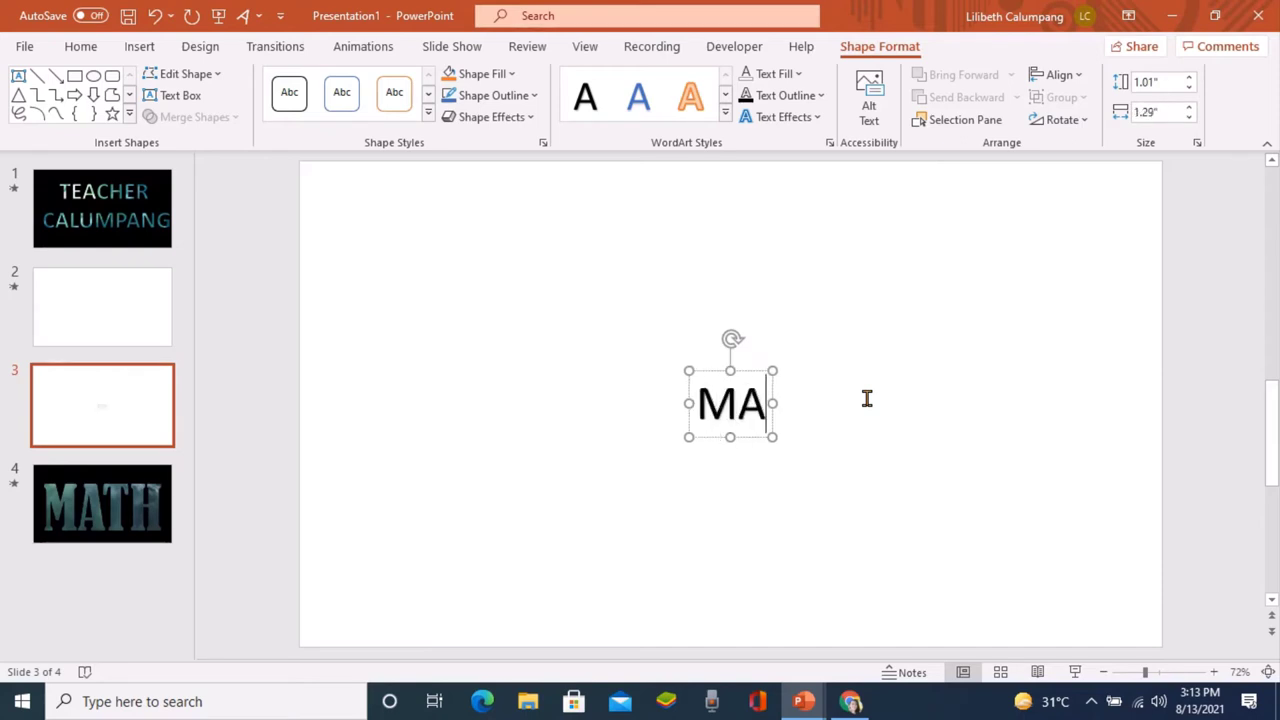
pyautogui.write('TH')
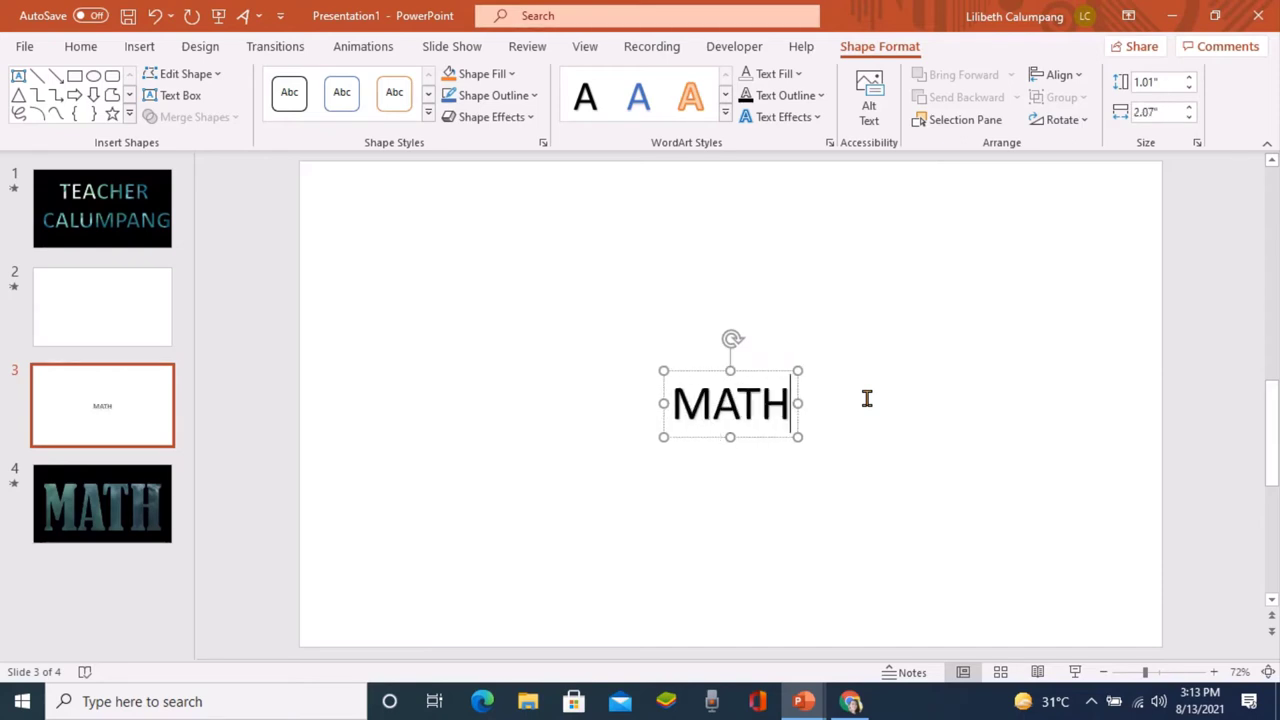
pyautogui.moveTo(670, 400); pyautogui.dragTo(788, 406)
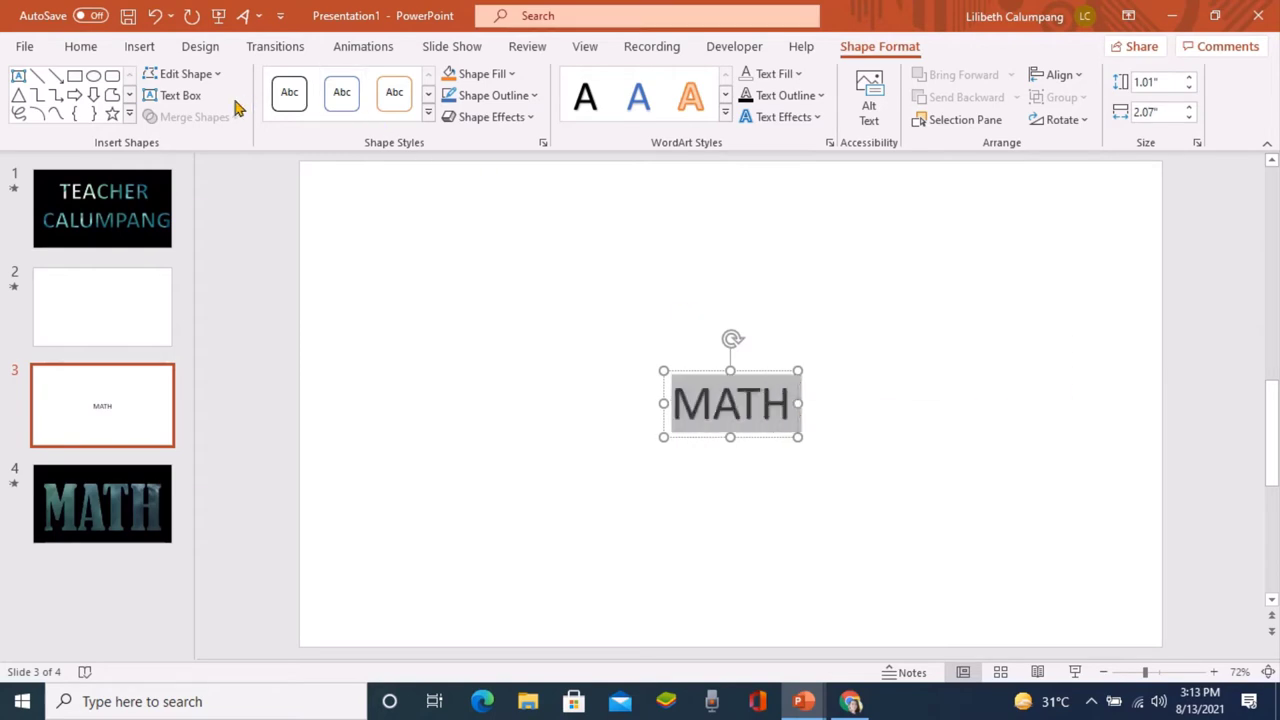
# - Enlarge the MATH text through repeated font-size increases and centre it on the slide
pyautogui.click(82, 50)
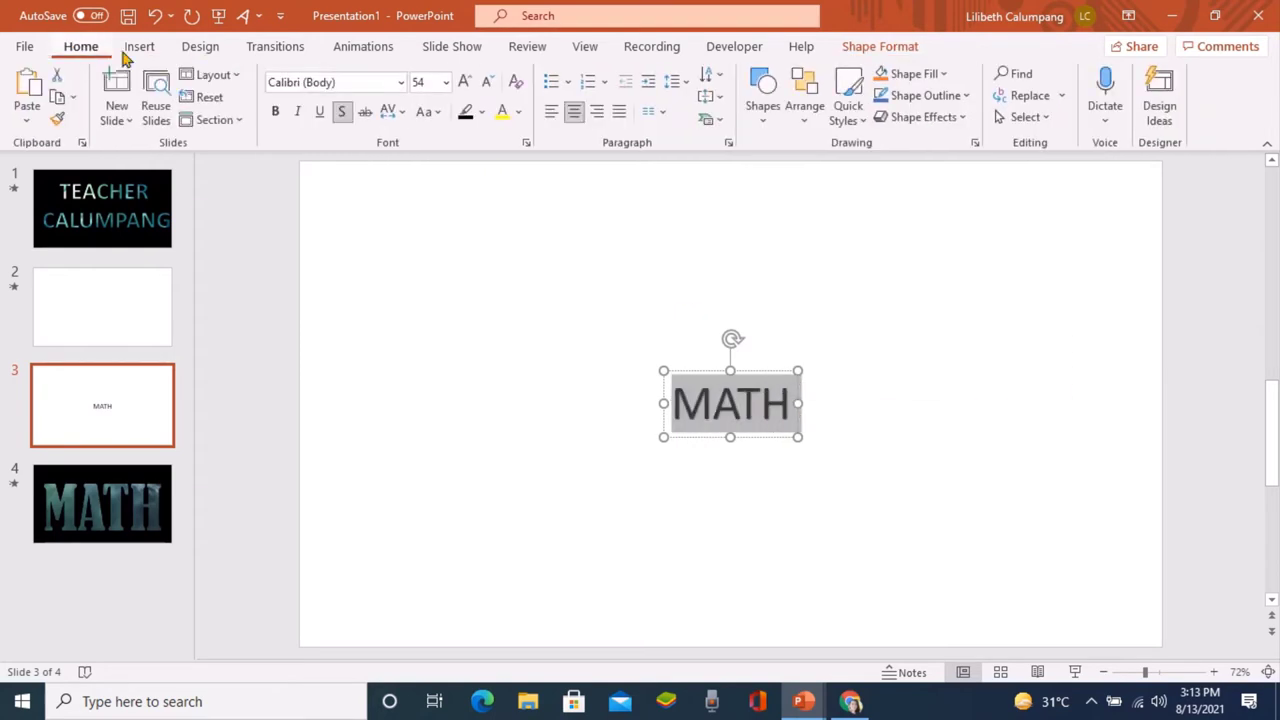
pyautogui.click(466, 84)
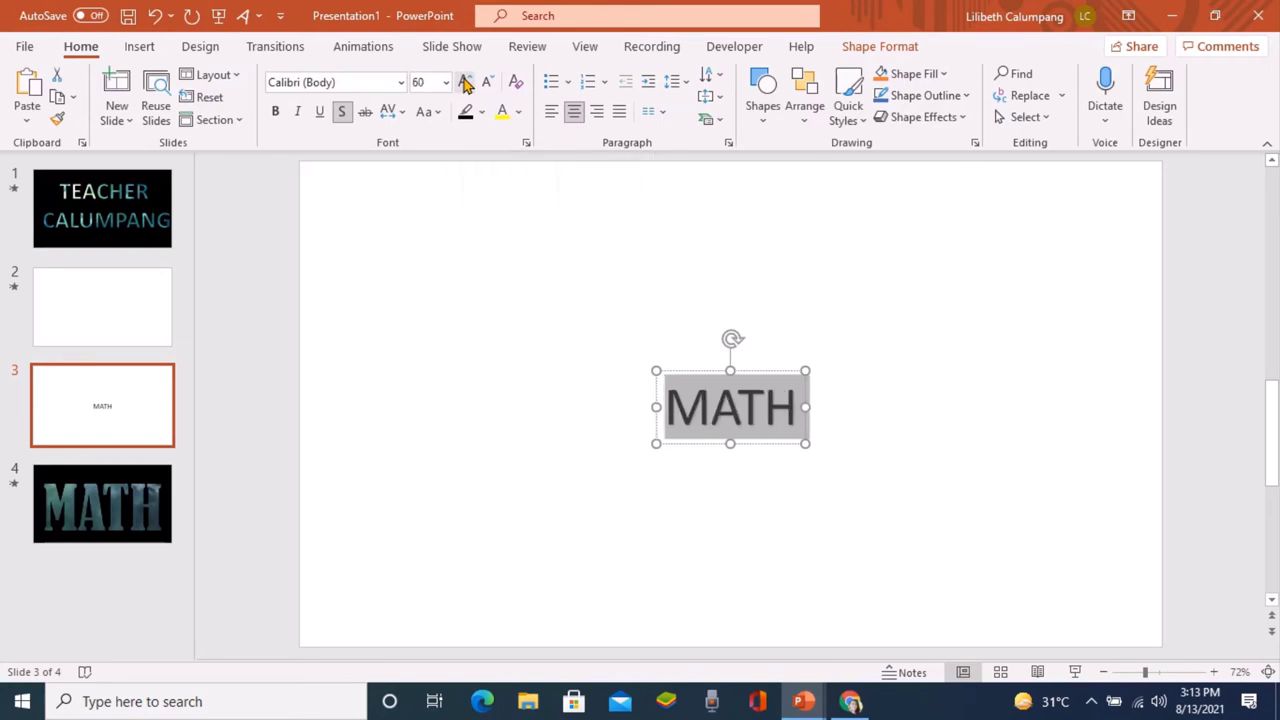
pyautogui.click(466, 84)
pyautogui.click(466, 84)
pyautogui.click(466, 84)
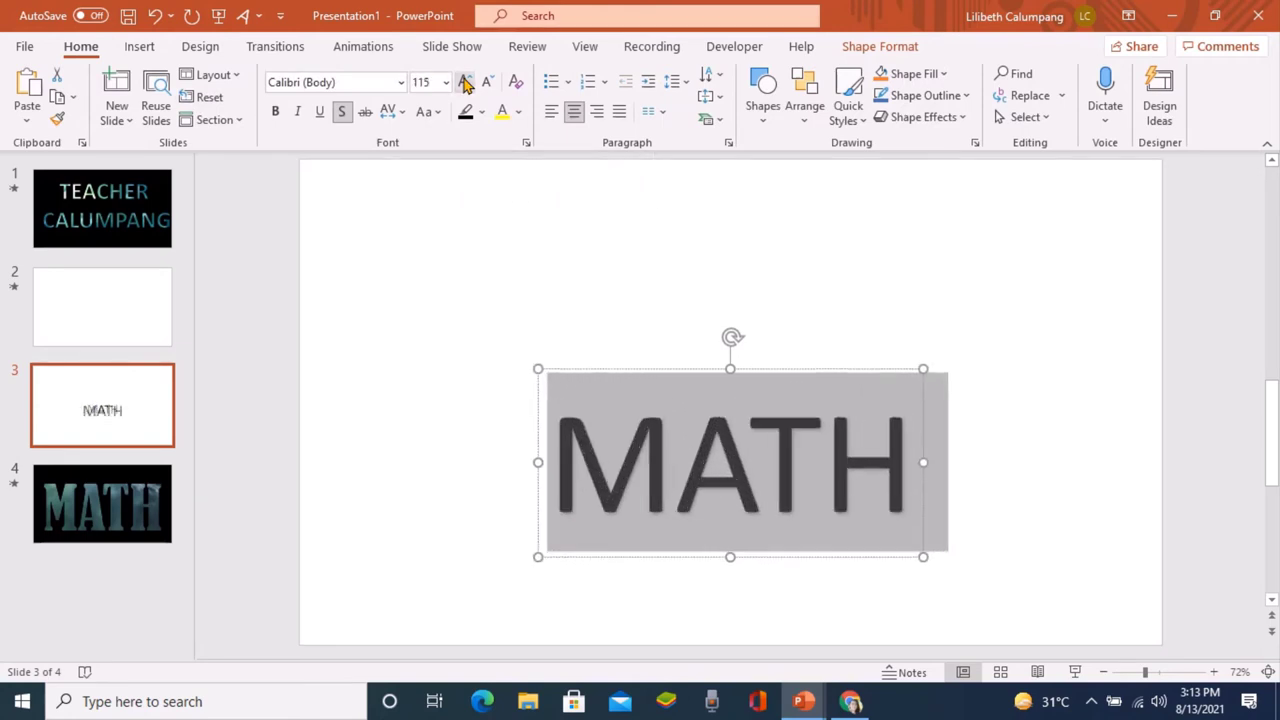
pyautogui.click(466, 84)
pyautogui.click(466, 84)
pyautogui.click(466, 84)
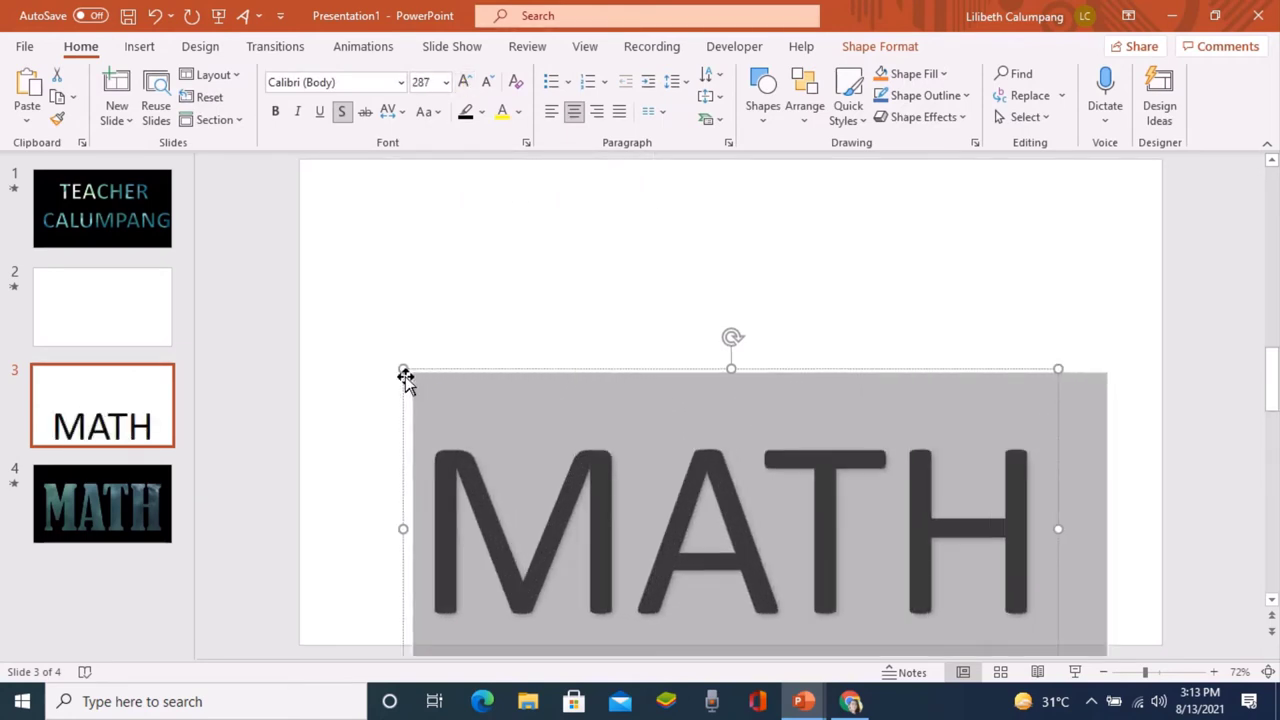
pyautogui.moveTo(403, 374); pyautogui.dragTo(397, 263)
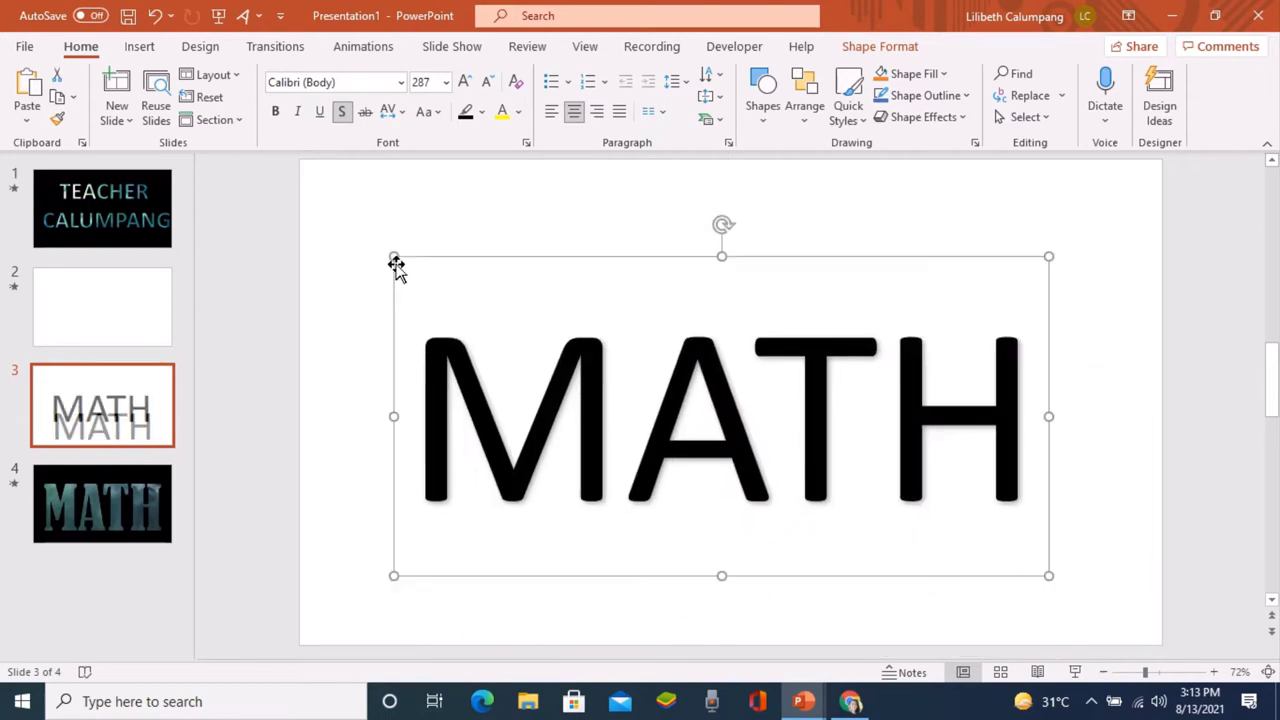
# - Set MATH in Bernard MT Condensed at 413 pt
pyautogui.click(400, 82)
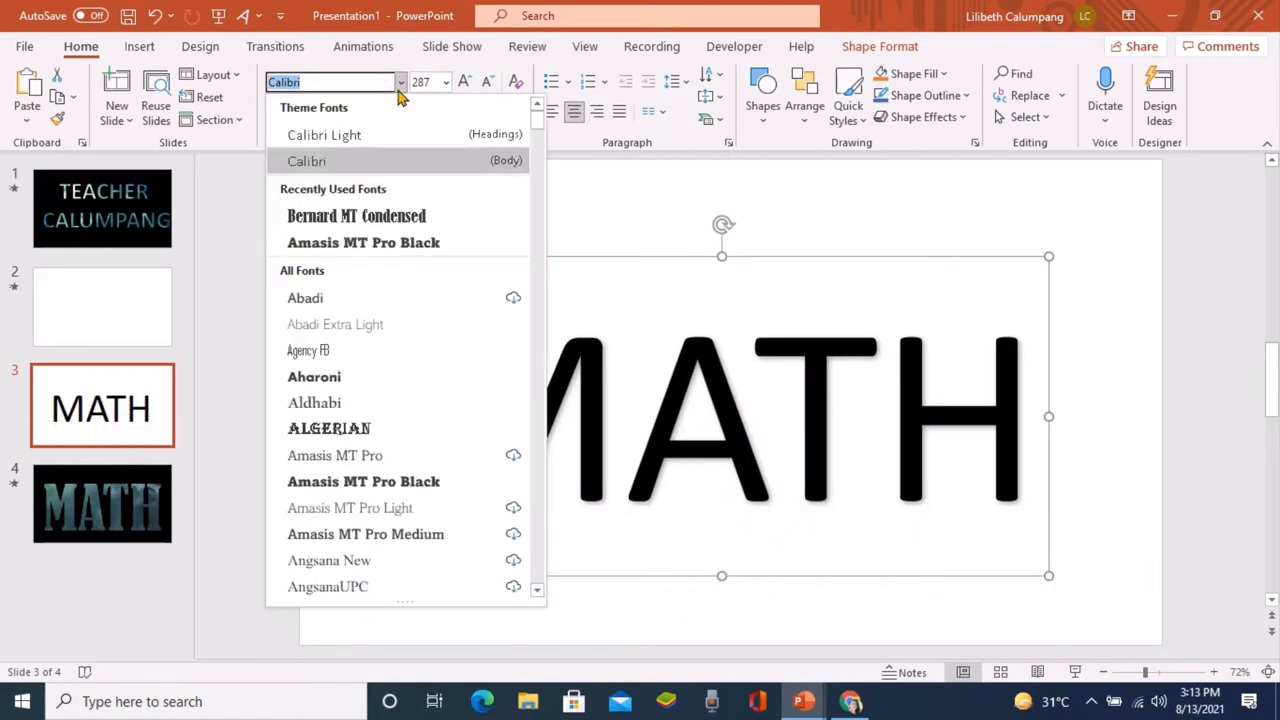
pyautogui.click(403, 222)
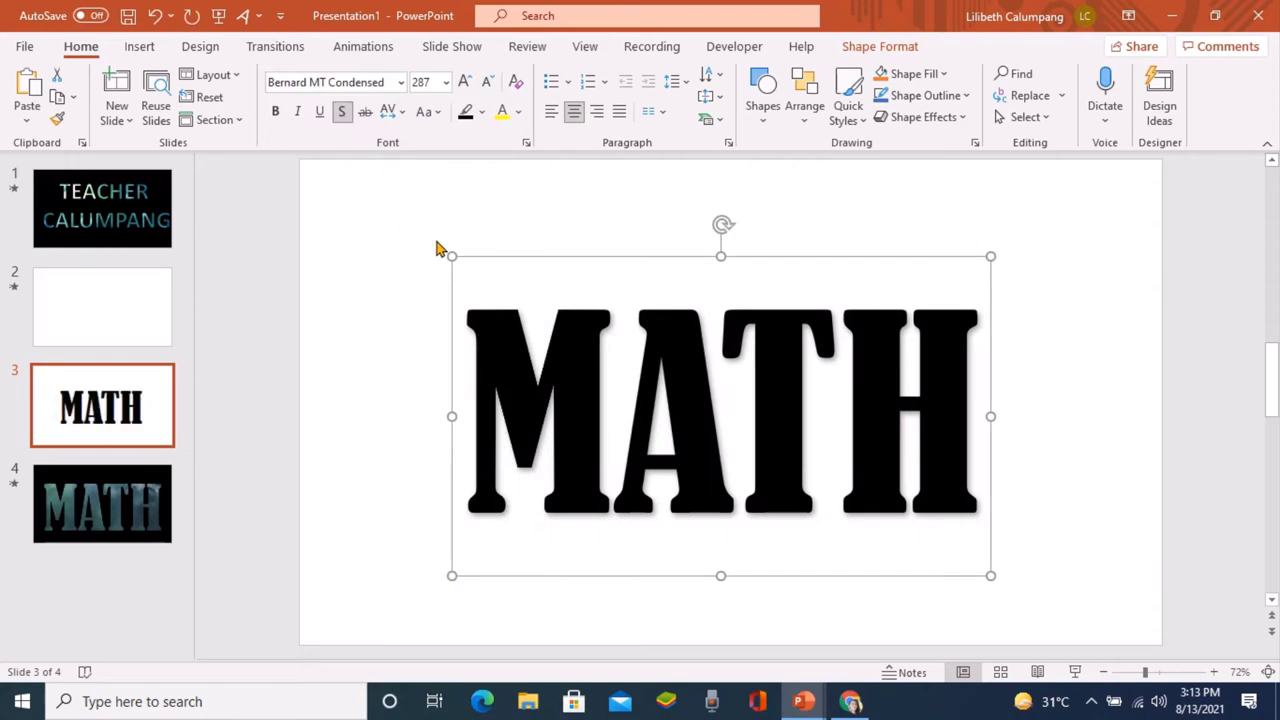
pyautogui.click(463, 82)
pyautogui.click(463, 82)
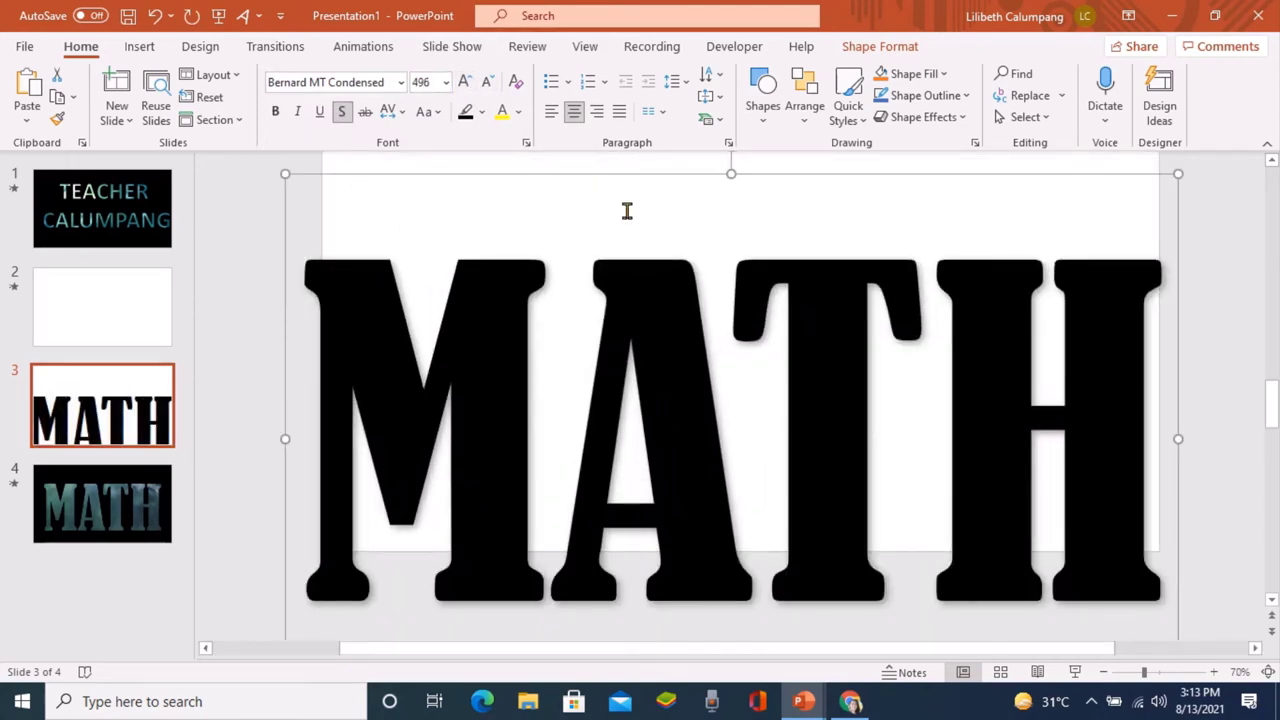
pyautogui.click(488, 82)
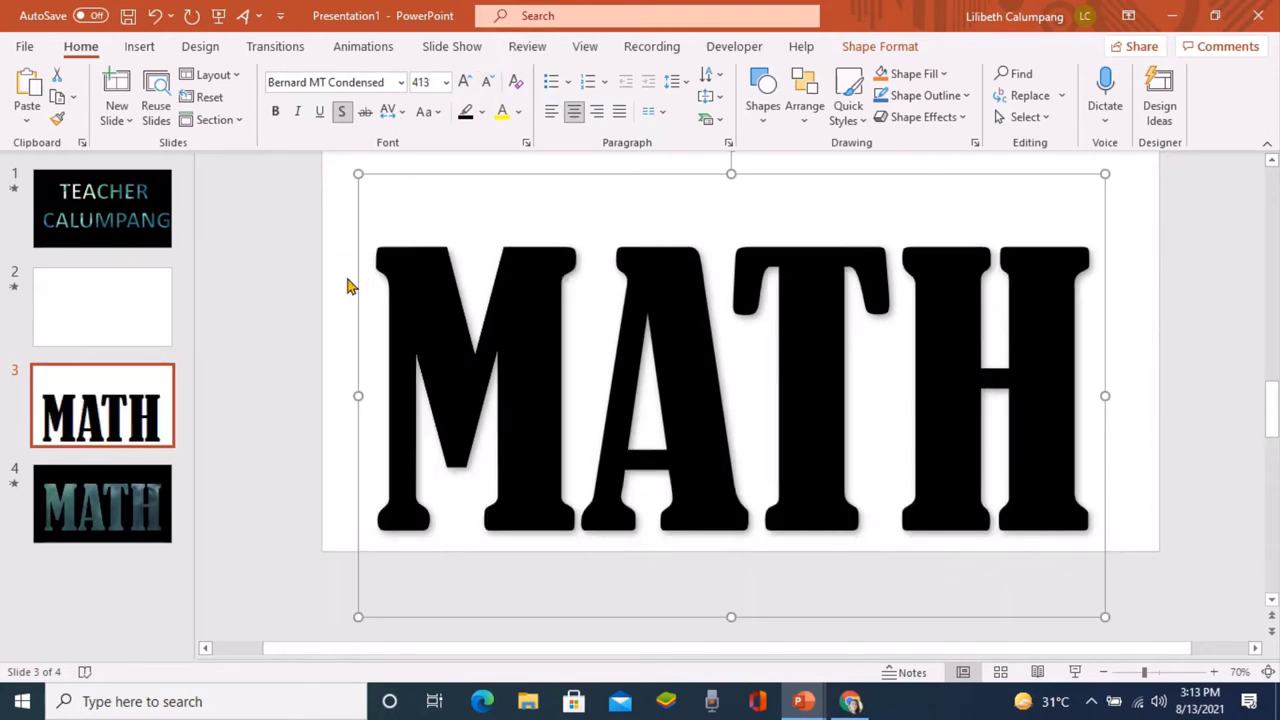
pyautogui.click(350, 286)
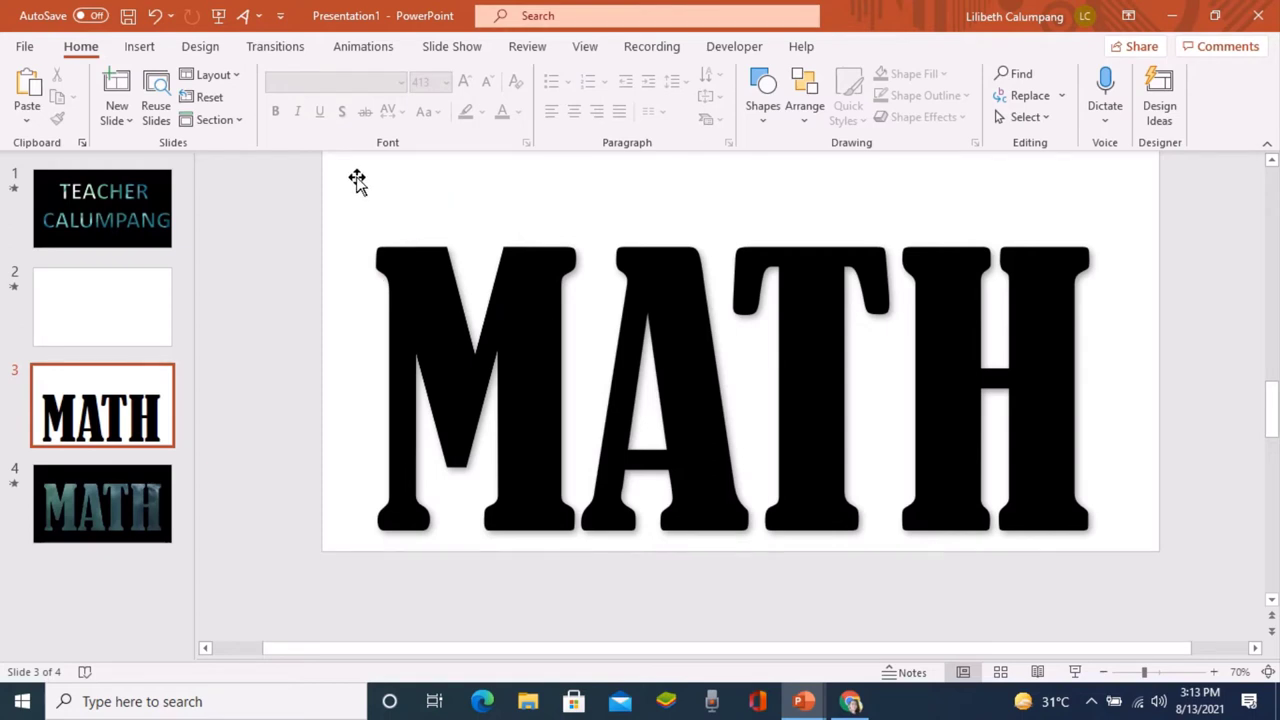
# - Draw a rectangle over the MATH text on slide 3
pyautogui.click(140, 46)
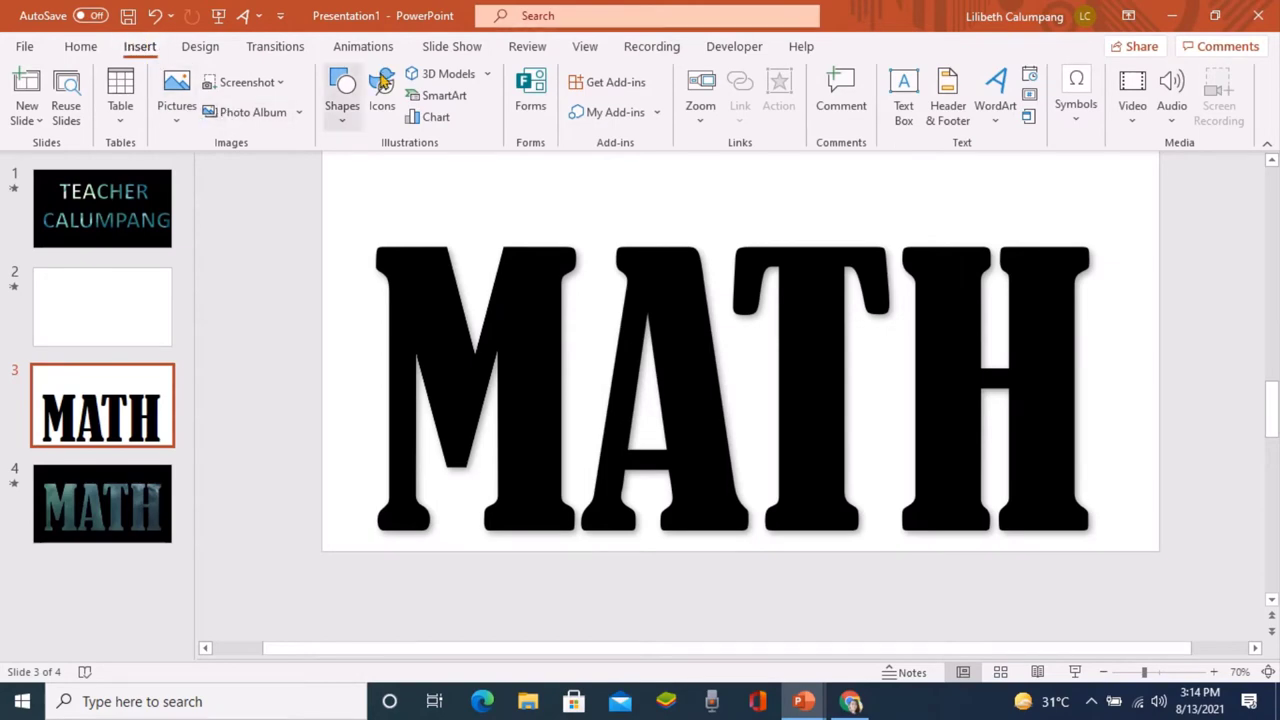
pyautogui.click(340, 118)
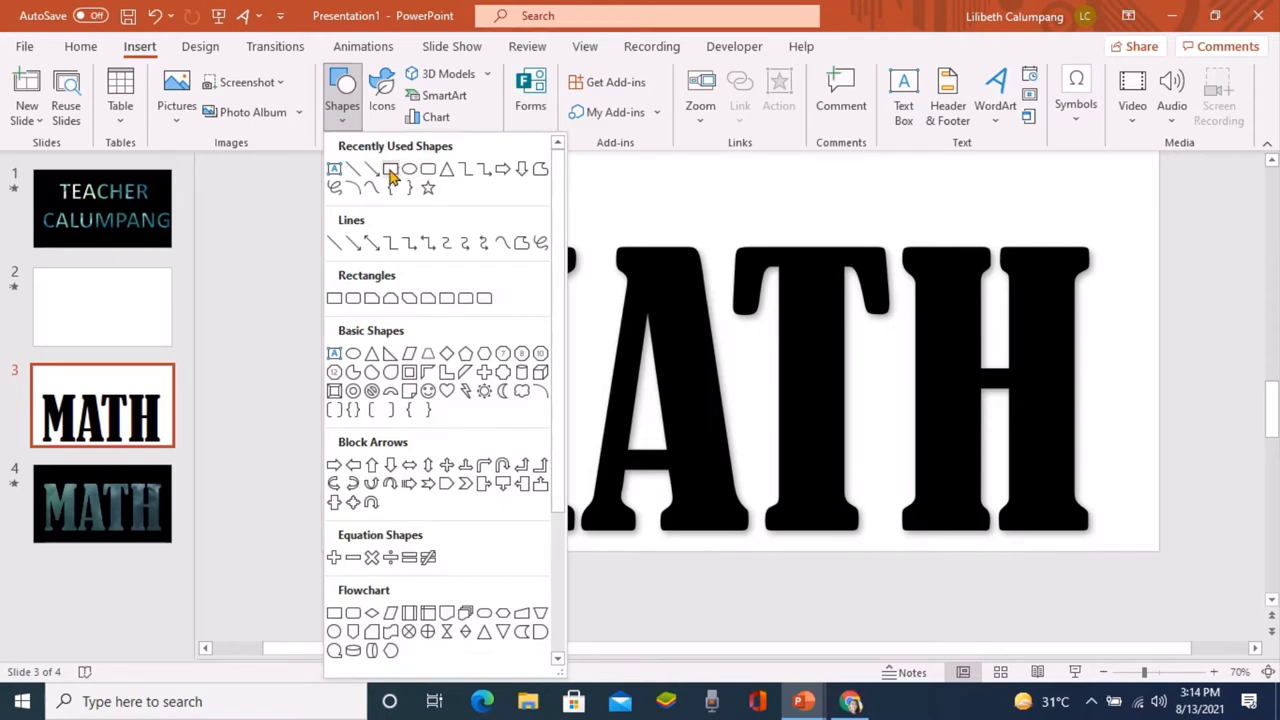
pyautogui.click(390, 170)
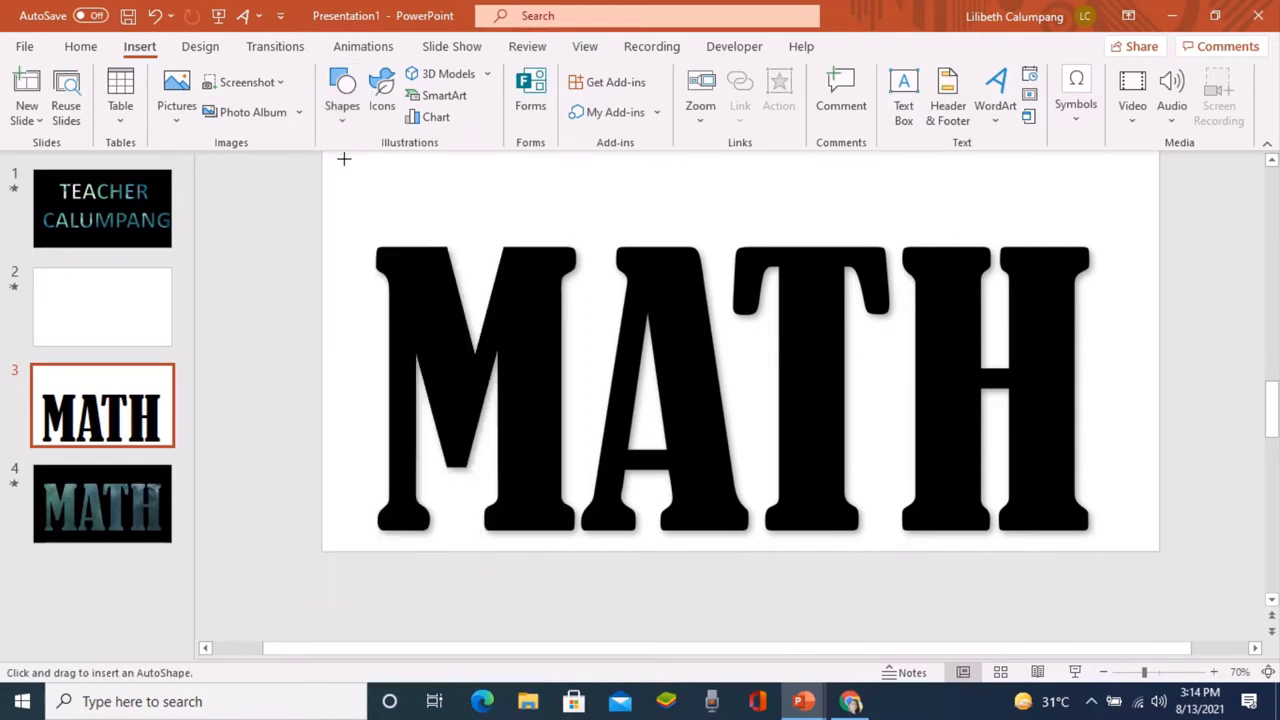
pyautogui.moveTo(329, 156); pyautogui.dragTo(1094, 553)
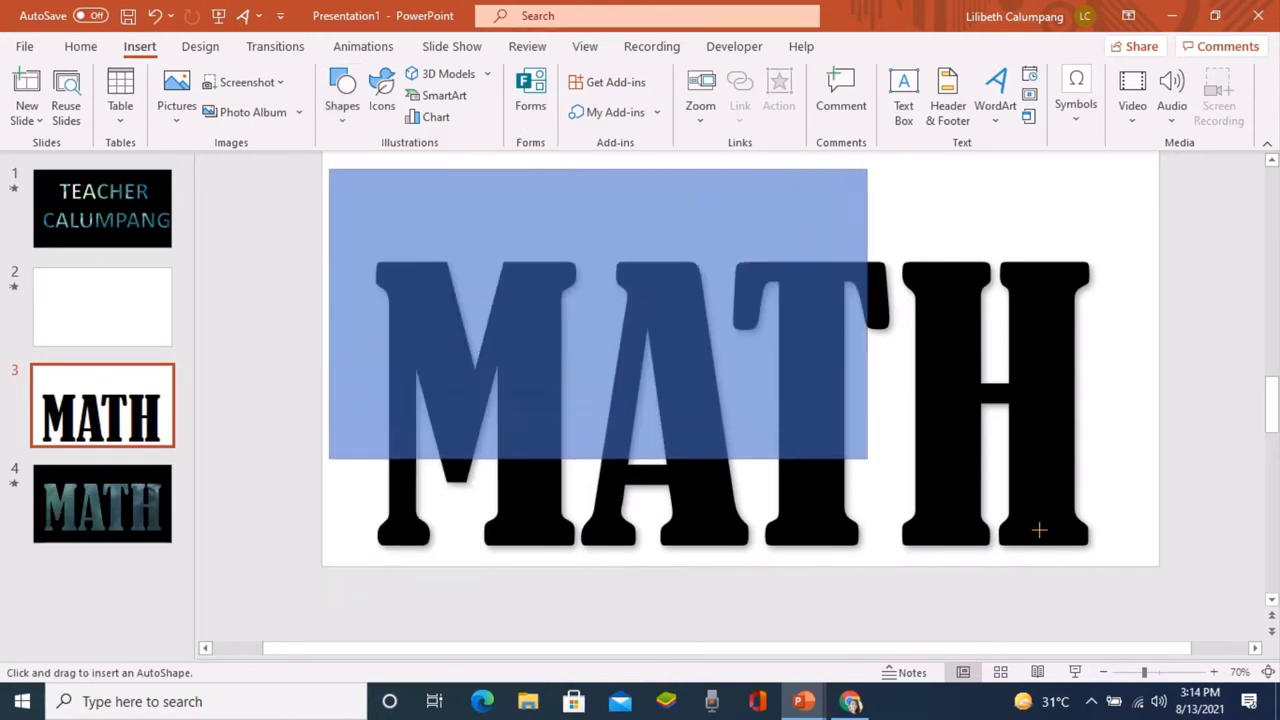
# - Stretch the blue rectangle to fill the whole 13.33" x 7.39" slide
pyautogui.moveTo(1094, 553); pyautogui.dragTo(1157, 559)
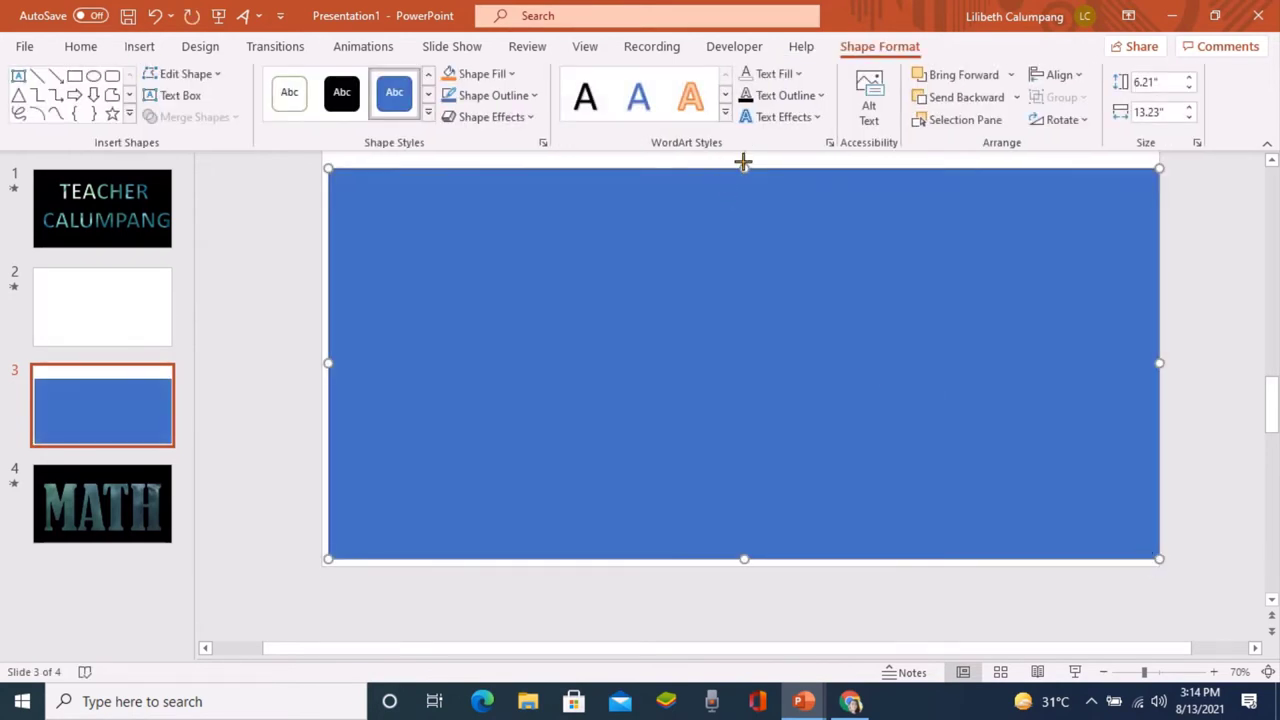
pyautogui.moveTo(743, 162); pyautogui.dragTo(742, 146)
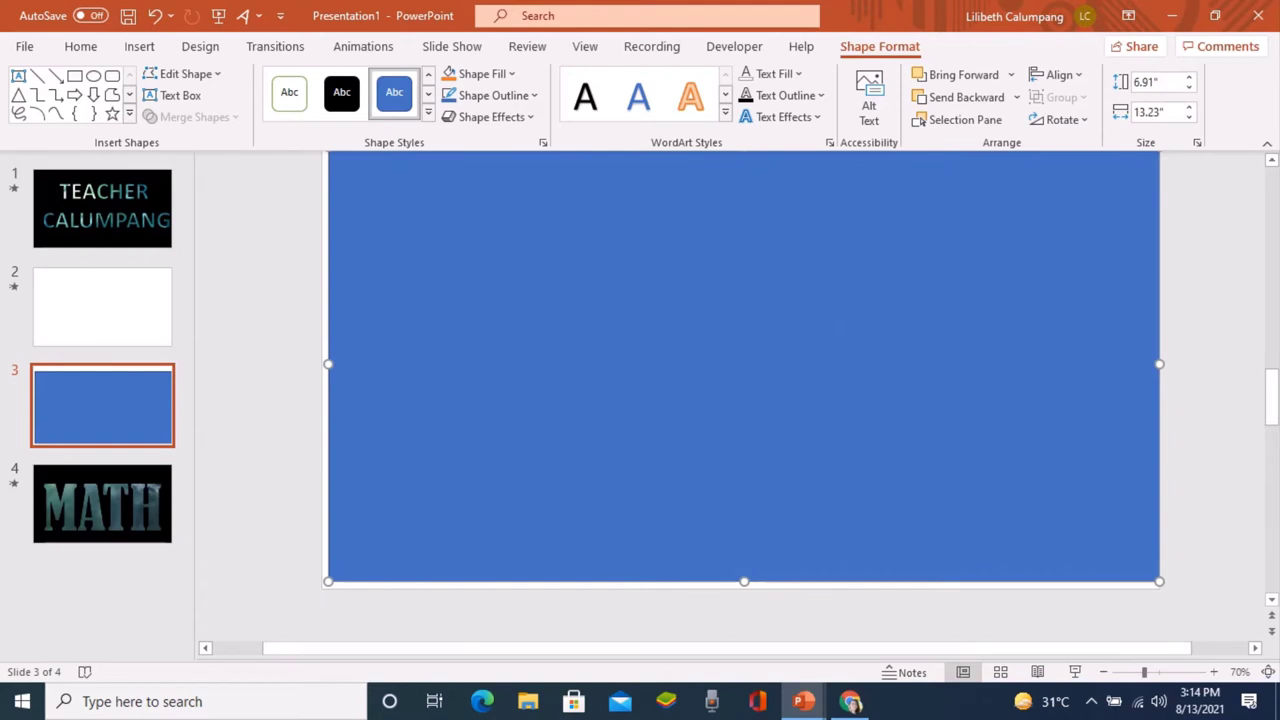
pyautogui.click(1270, 158)
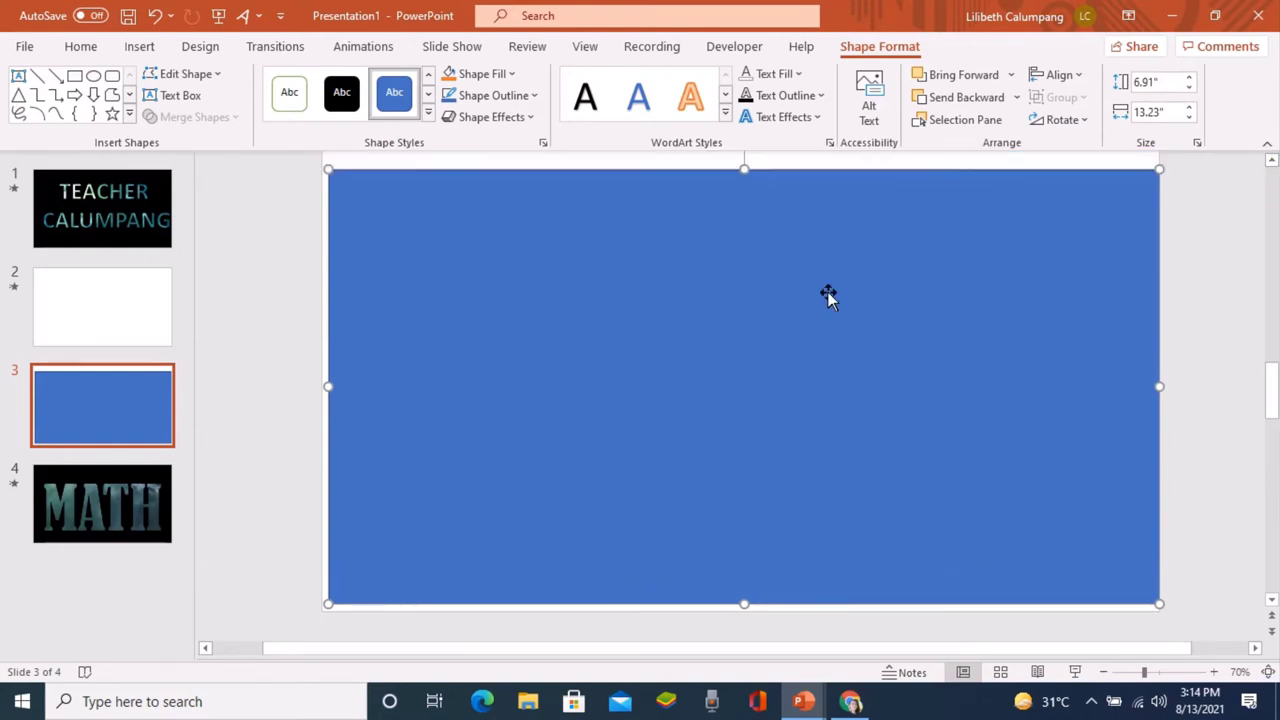
pyautogui.moveTo(739, 163)
pyautogui.mouseDown()
pyautogui.moveTo(746, 152)
pyautogui.moveTo(742, 172)
pyautogui.mouseUp()
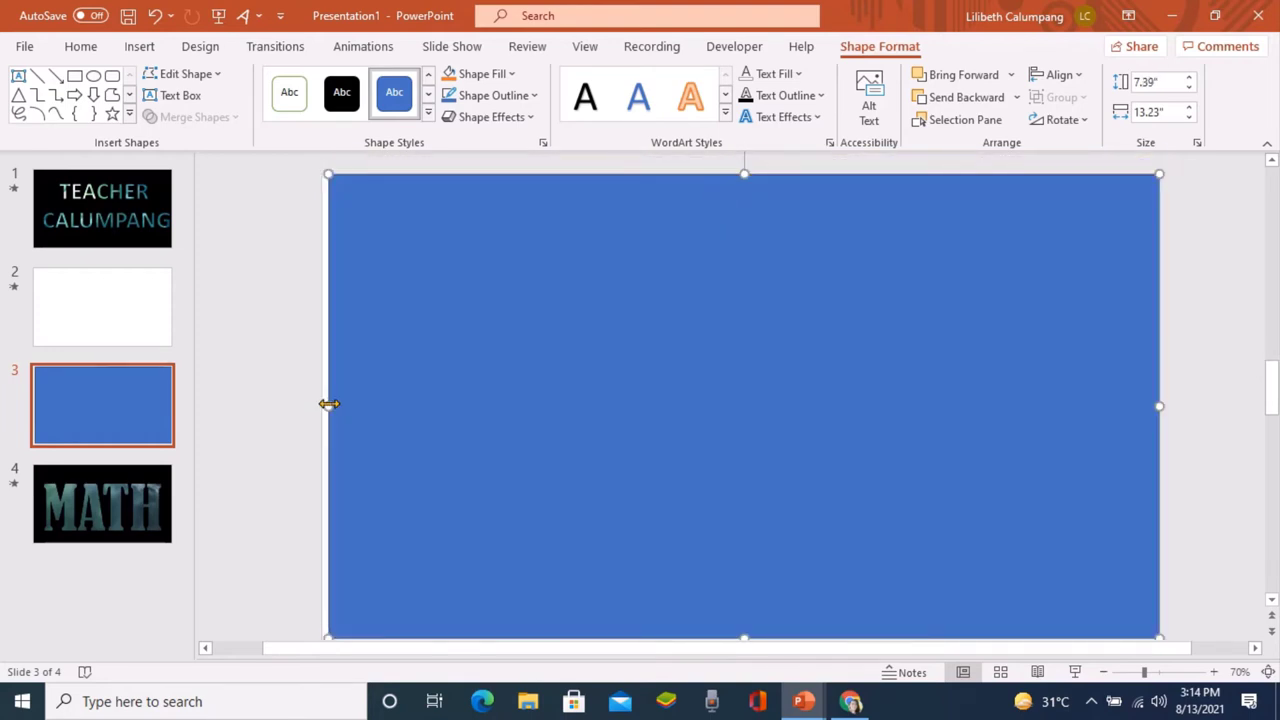
pyautogui.moveTo(327, 403); pyautogui.dragTo(321, 403)
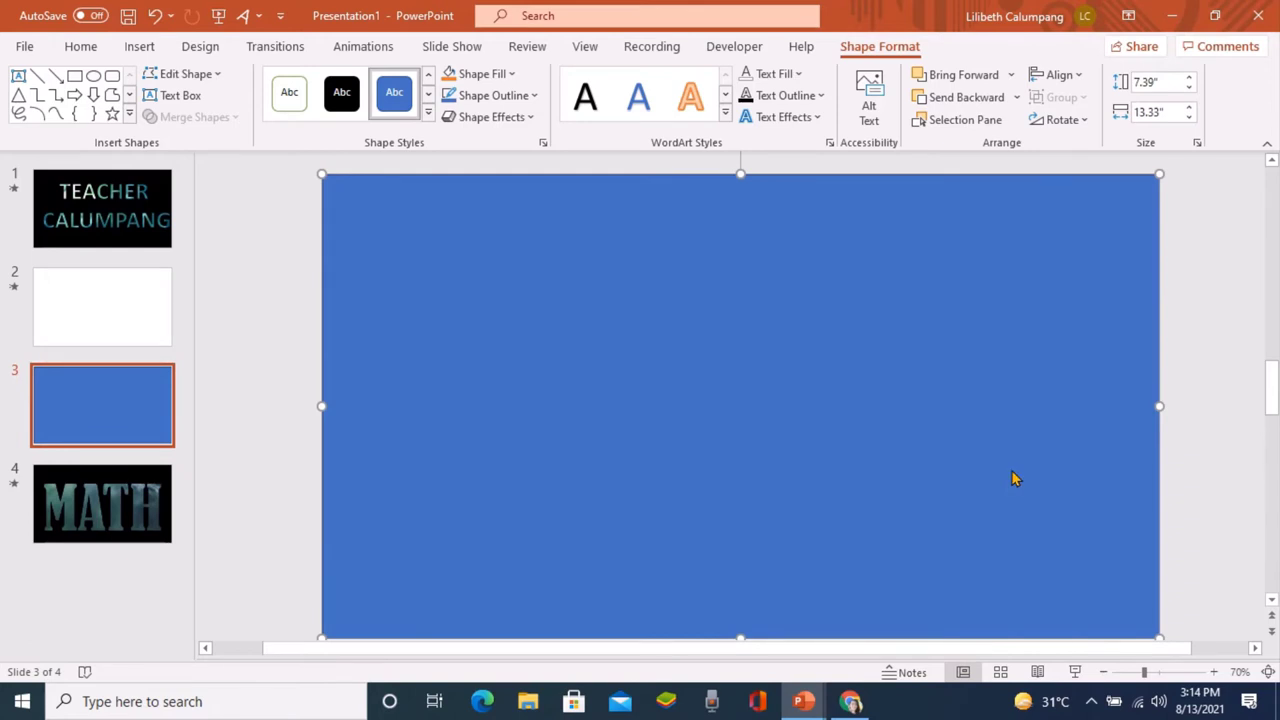
pyautogui.rightClick(898, 424)
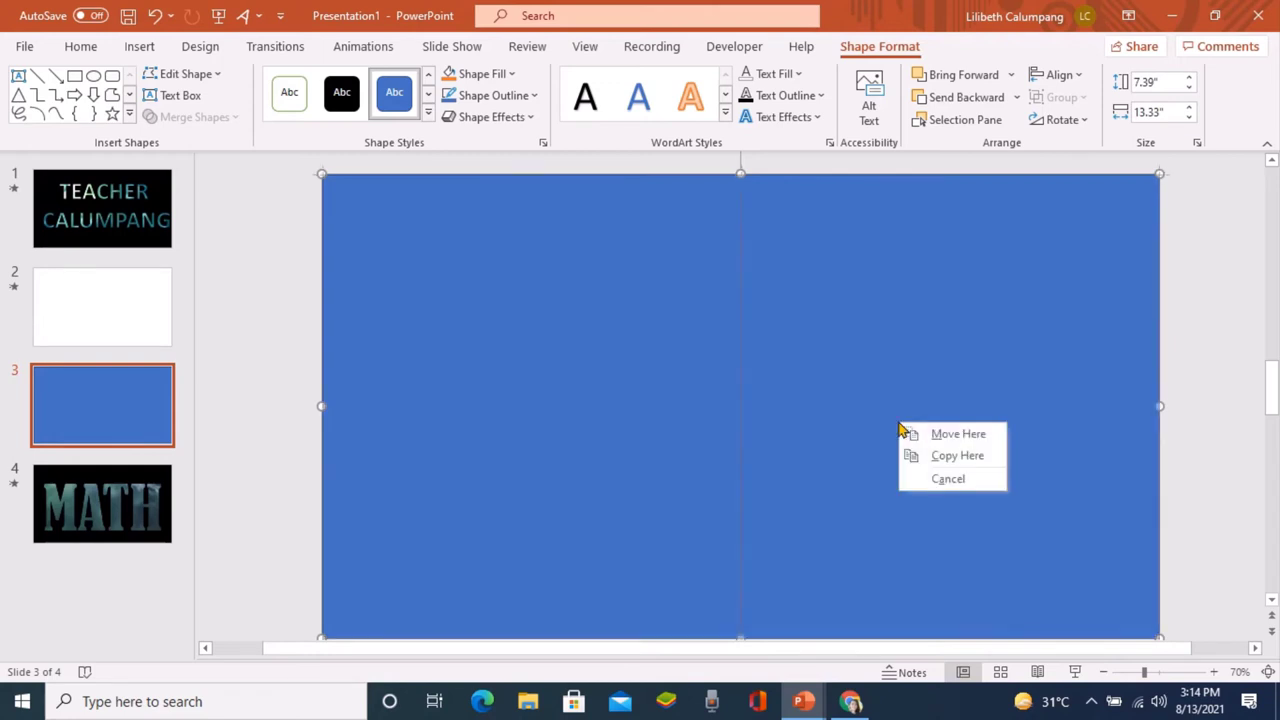
pyautogui.rightClick(898, 428)
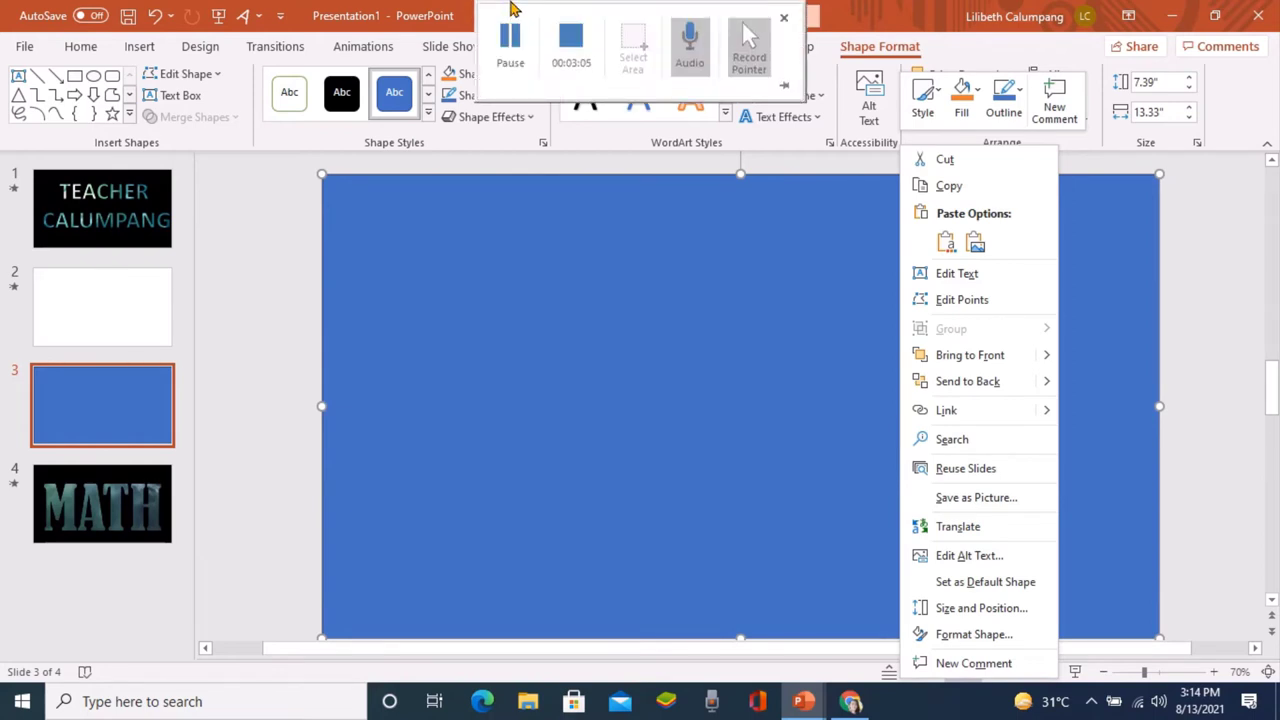
pyautogui.press('Escape')
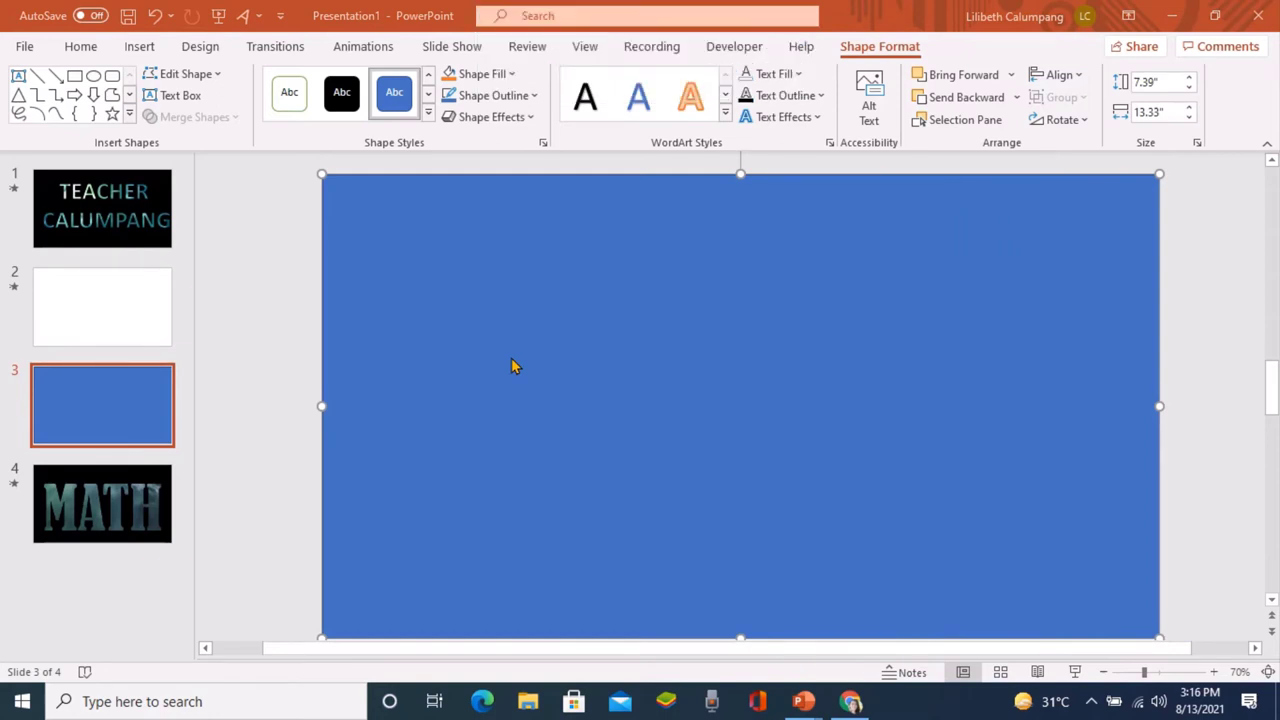
# - Send the blue rectangle to the back, behind the MATH text
pyautogui.rightClick(360, 202)
pyautogui.rightClick(363, 208)
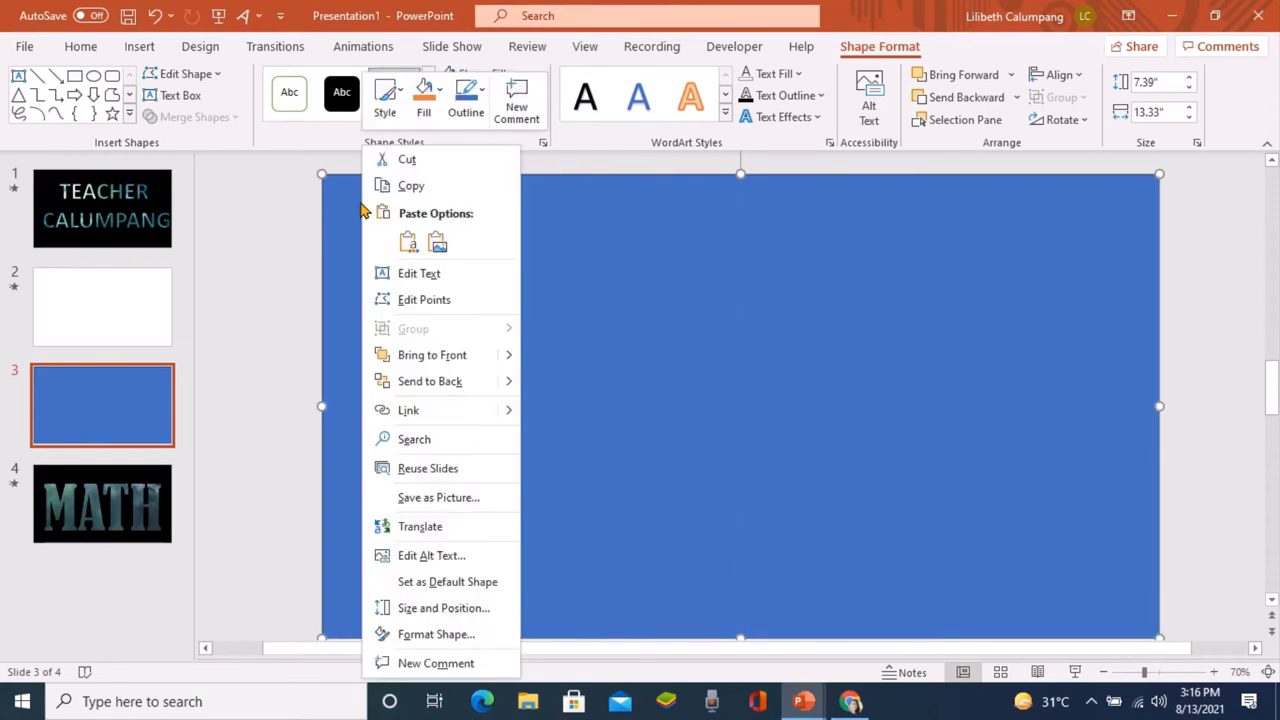
pyautogui.click(430, 381)
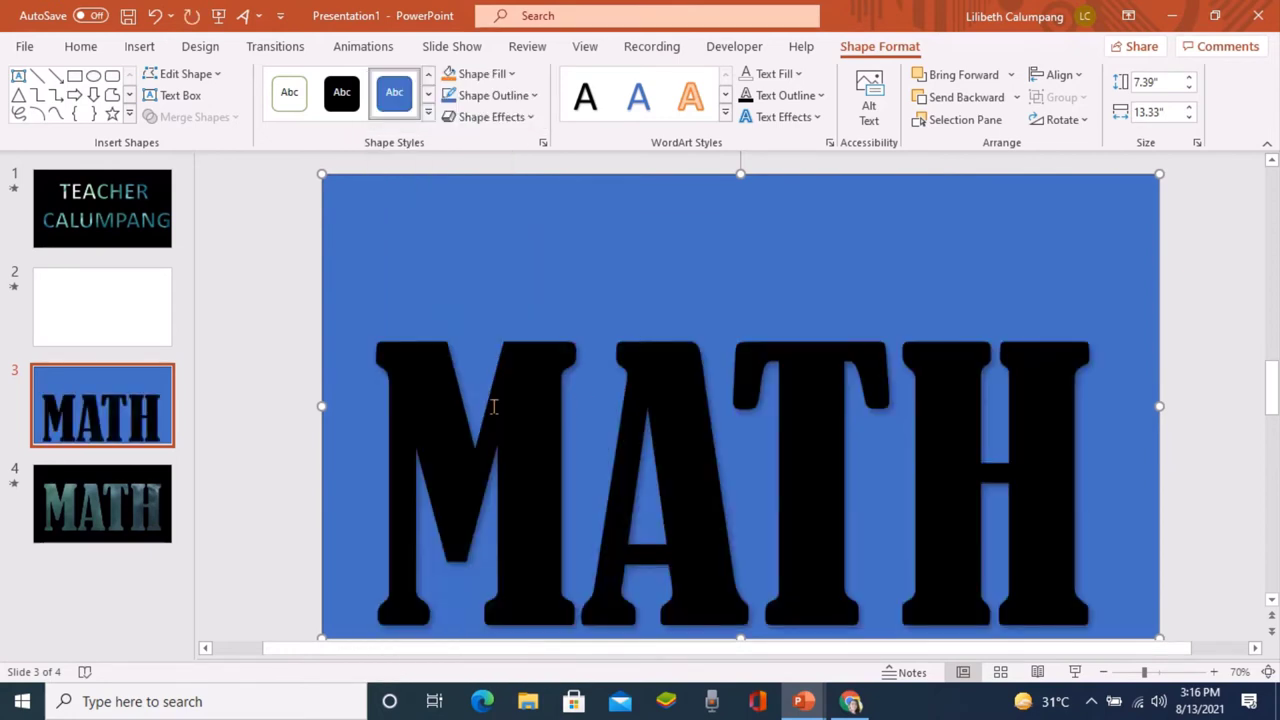
pyautogui.hotkey('ctrl', 'z')
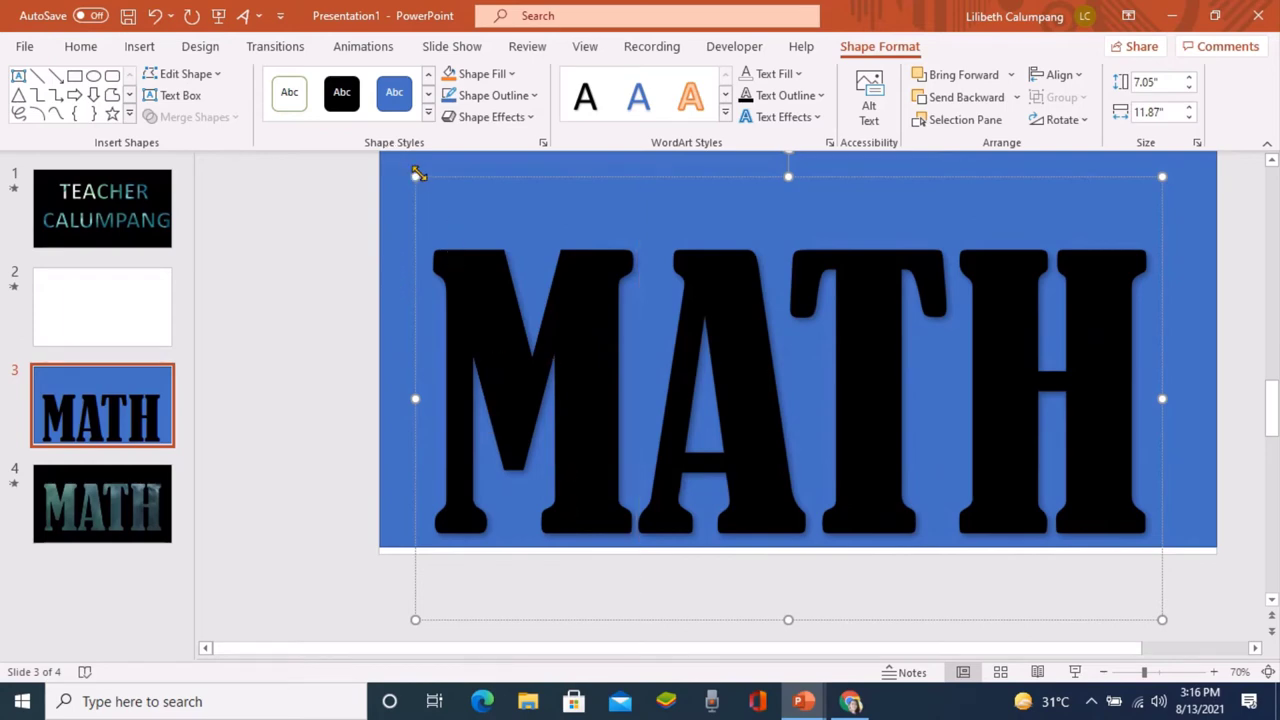
# - Reposition the MATH text box on the blue background and select it
pyautogui.click(1271, 161)
pyautogui.click(1271, 161)
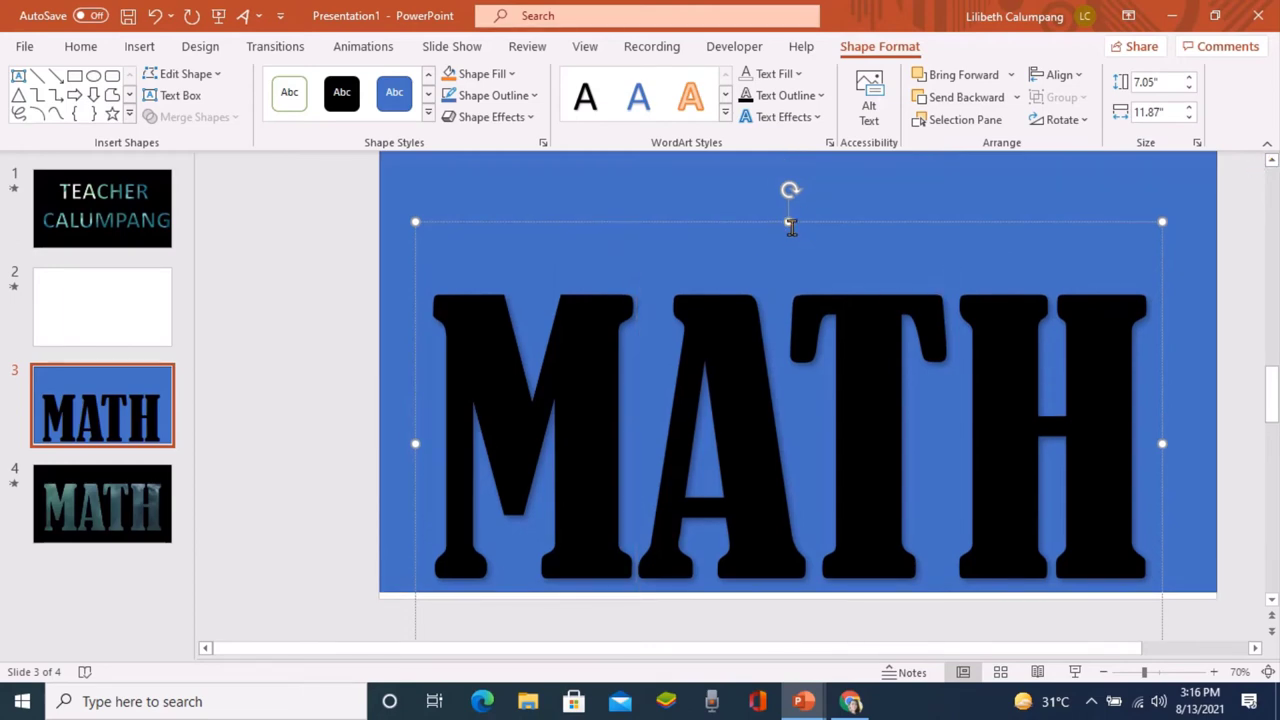
pyautogui.moveTo(779, 220); pyautogui.dragTo(780, 157)
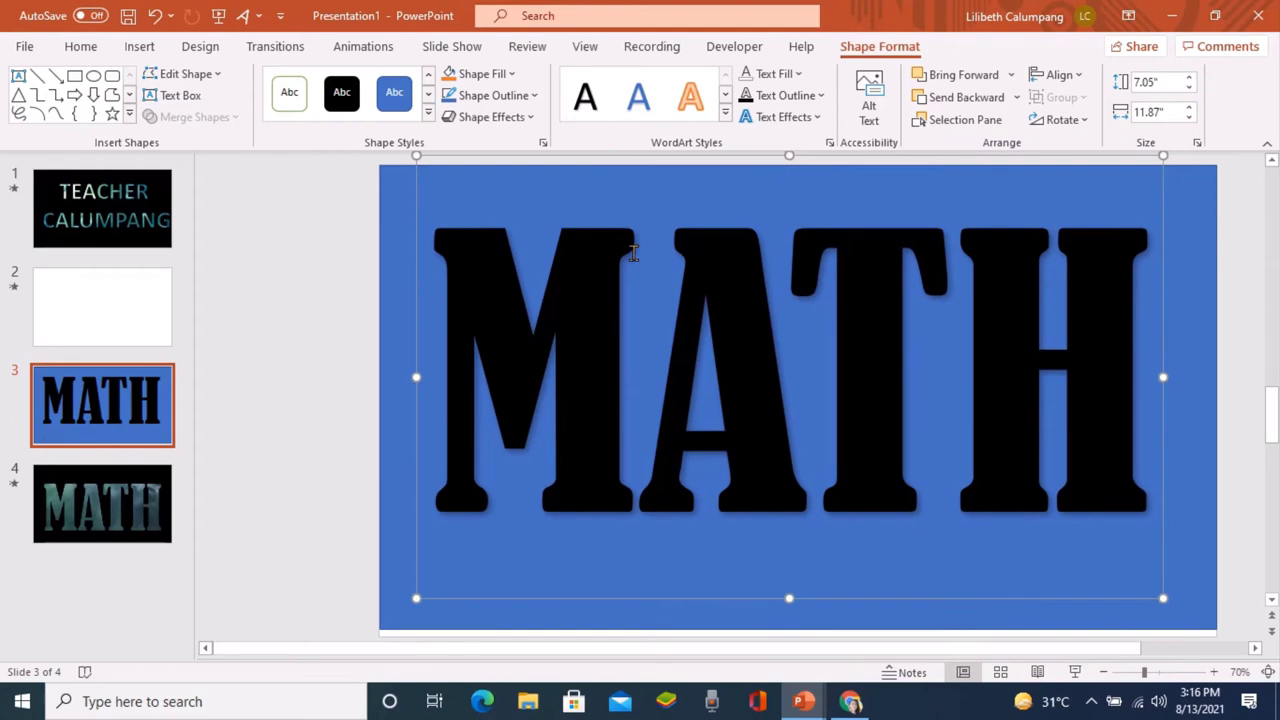
pyautogui.moveTo(789, 158); pyautogui.dragTo(790, 181)
pyautogui.moveTo(422, 162); pyautogui.dragTo(430, 190)
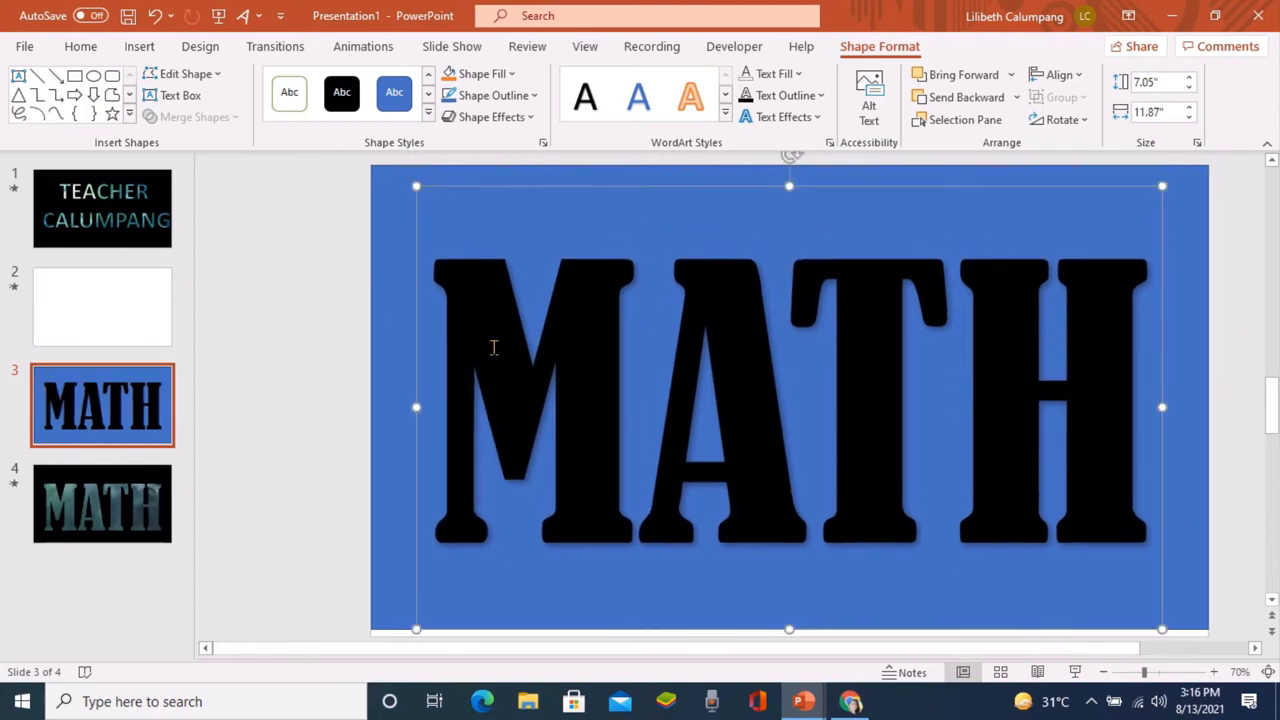
pyautogui.moveTo(788, 633); pyautogui.dragTo(788, 620)
pyautogui.click(421, 195)
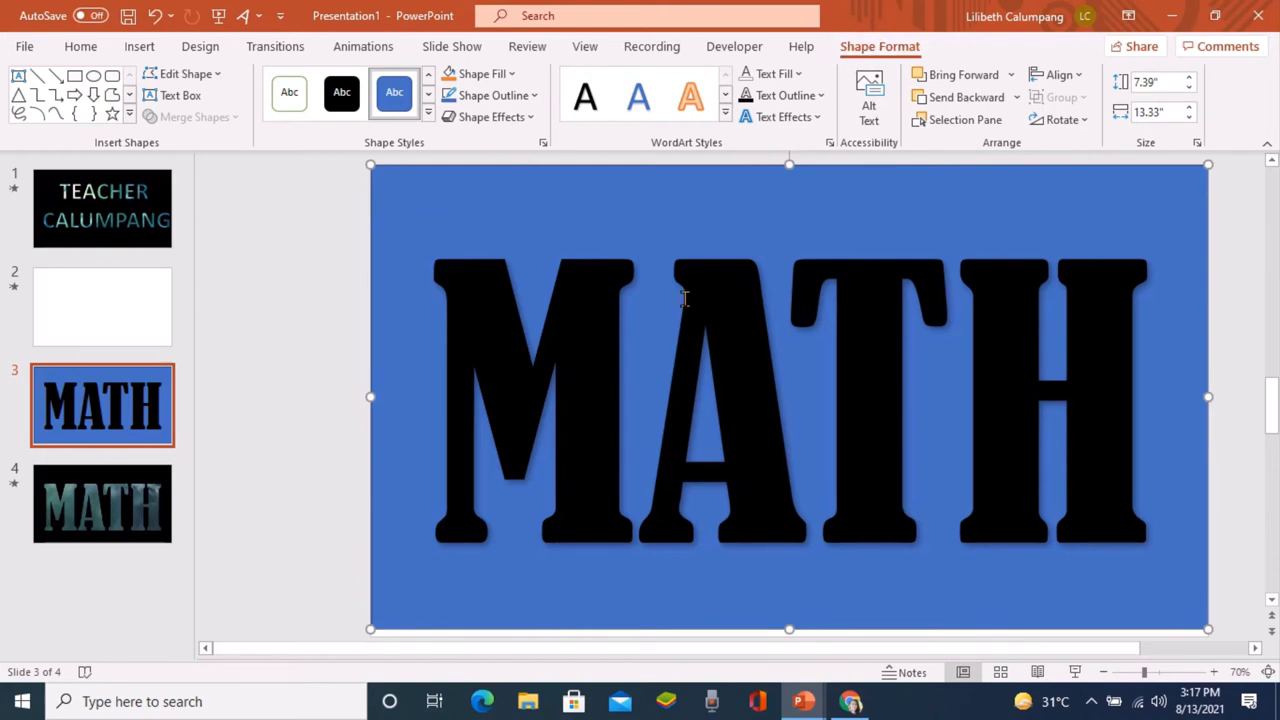
pyautogui.click(508, 564)
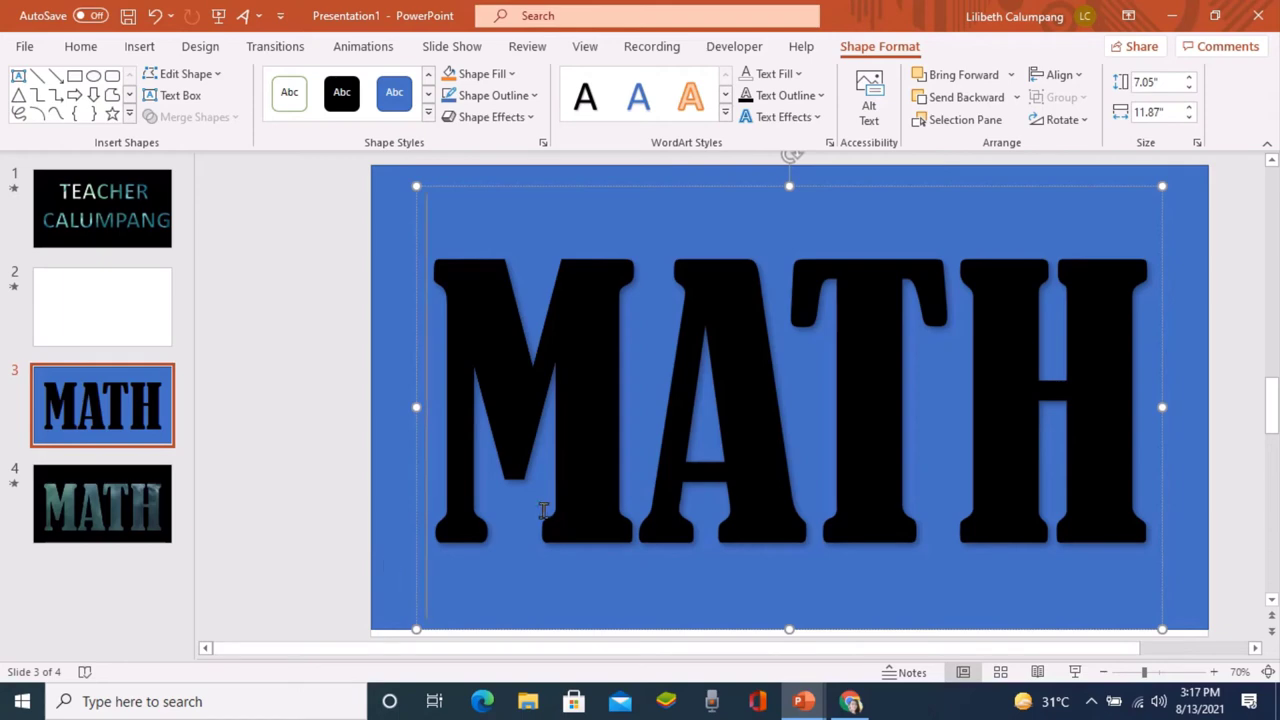
# - Select the rectangle with MATH and apply Merge Shapes > Combine to cut out the letters
pyautogui.keyDown('ctrl'); pyautogui.click(398, 205); pyautogui.keyUp('ctrl')
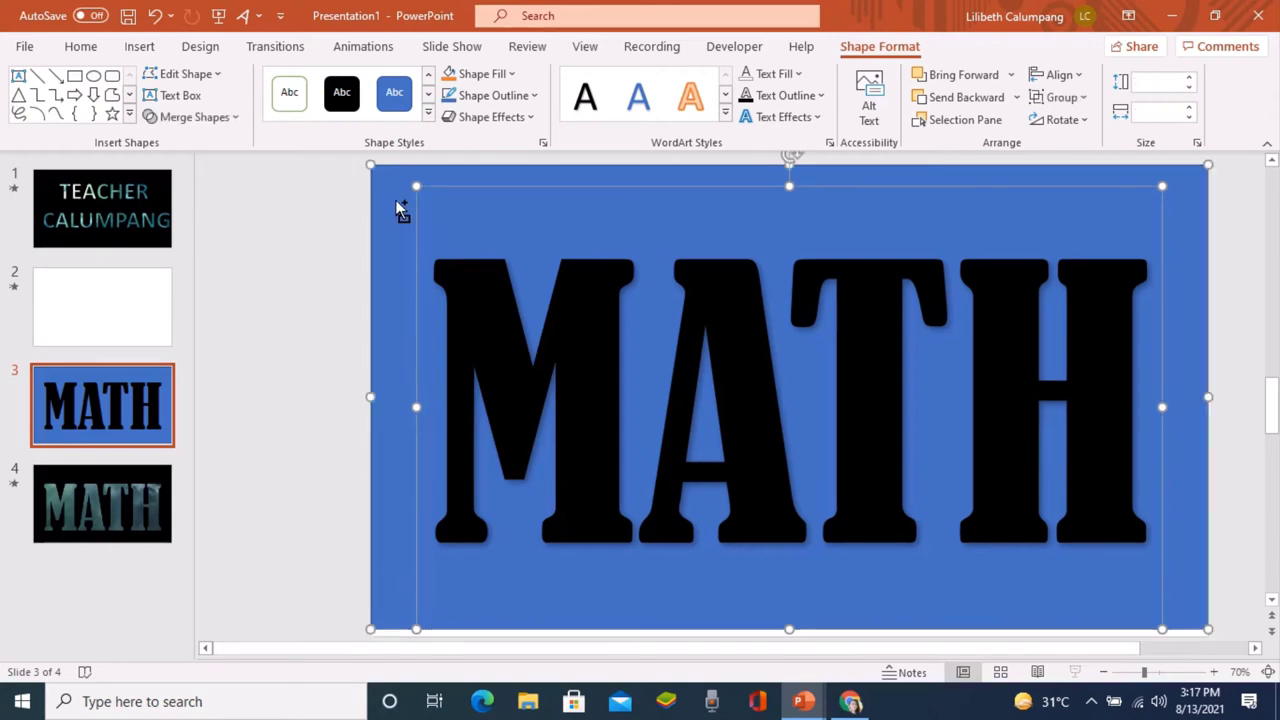
pyautogui.click(230, 118)
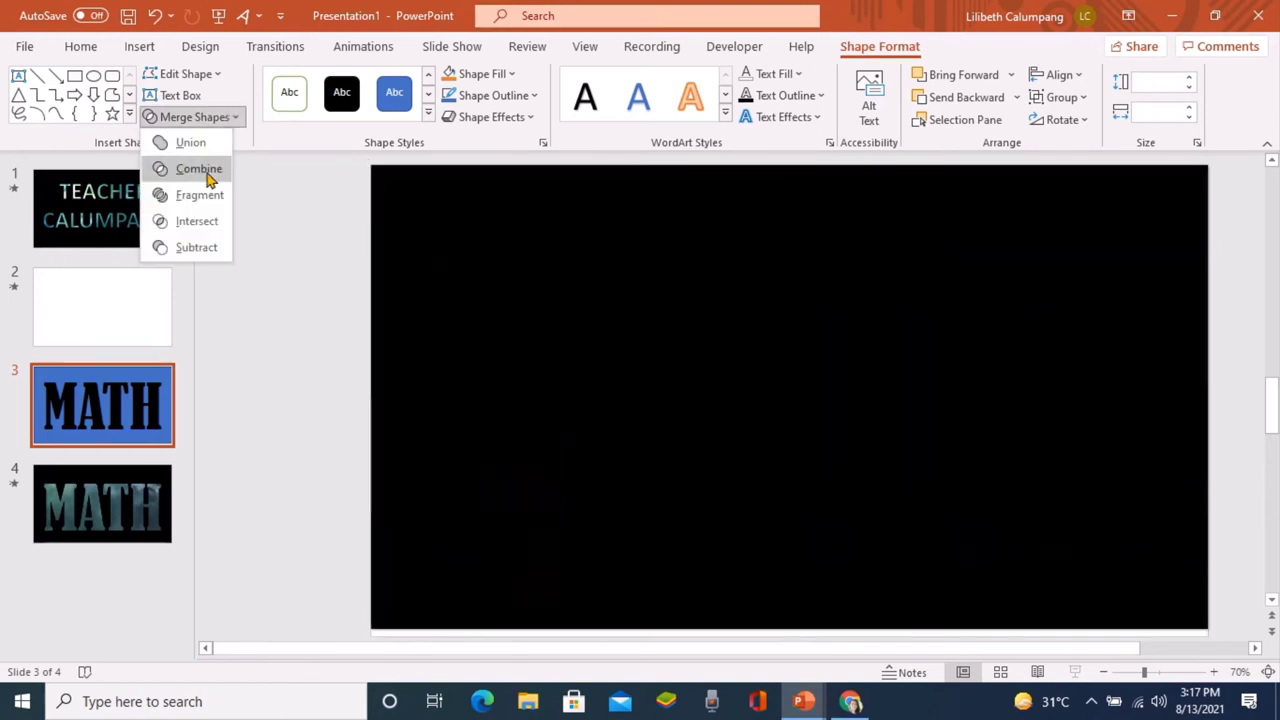
pyautogui.click(208, 172)
pyautogui.click(245, 370)
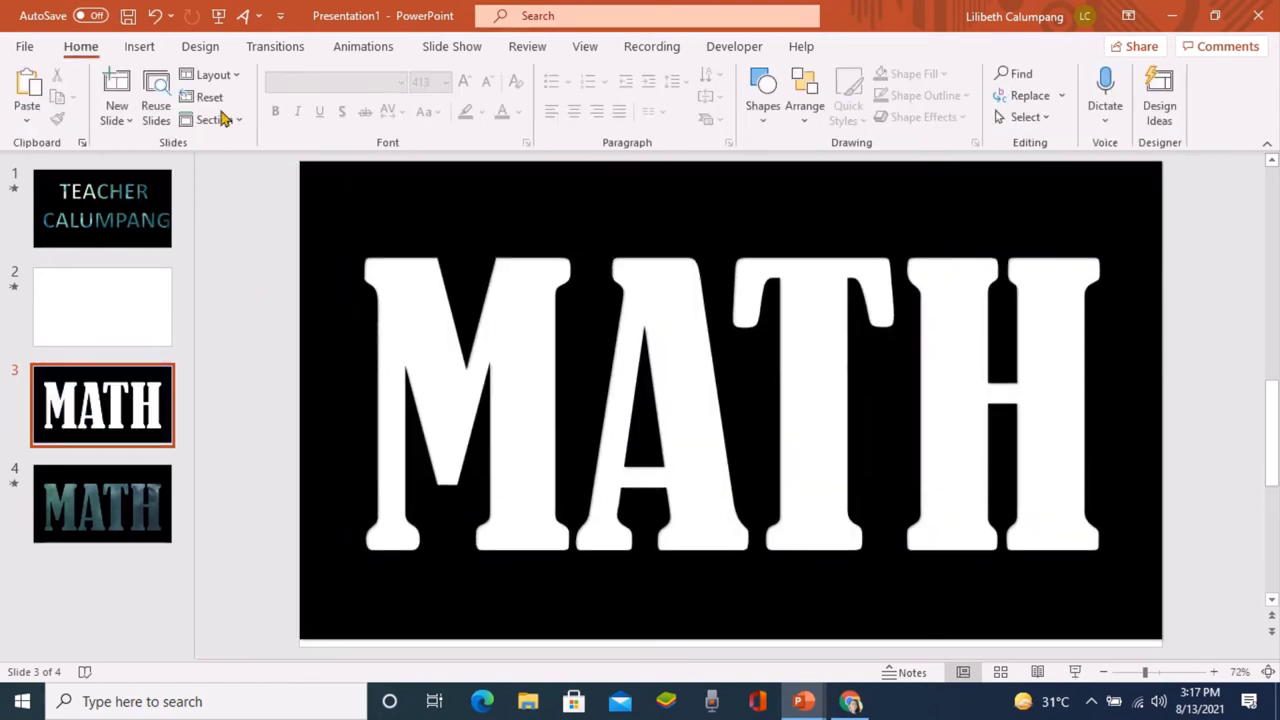
pyautogui.click(146, 50)
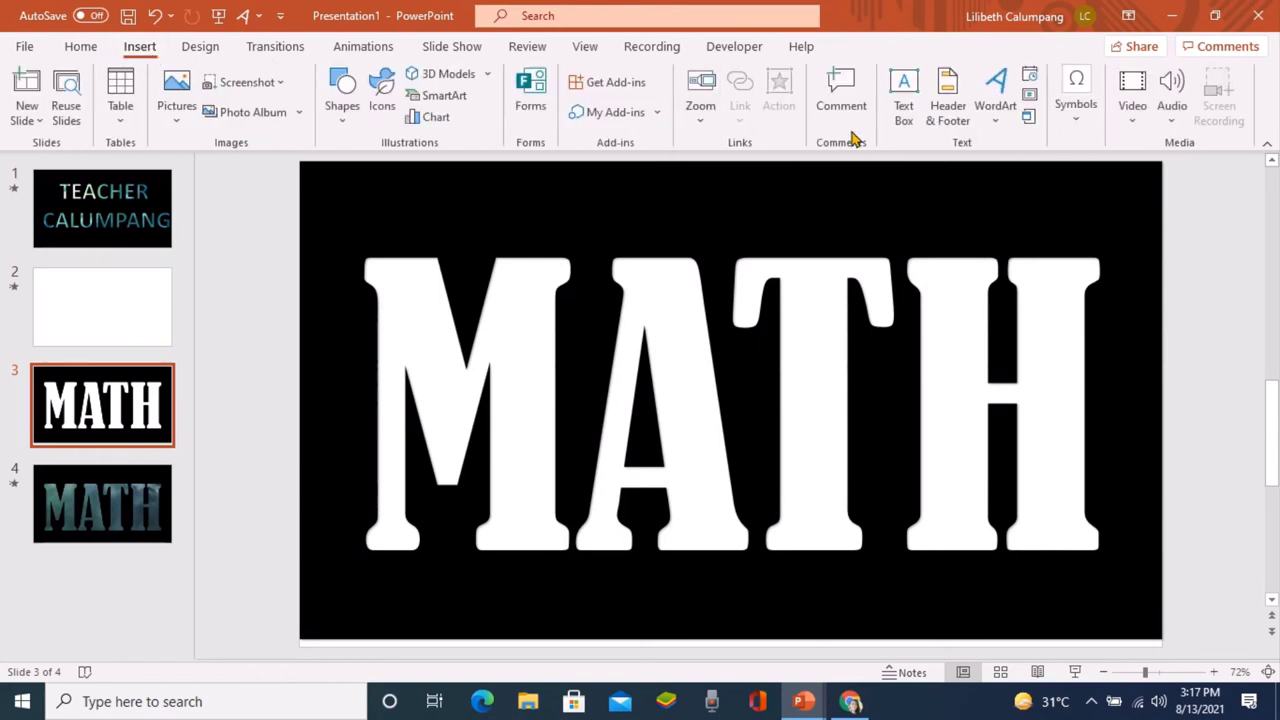
# - Insert the blue bubble bokeh clip from Stock Videos onto slide 3
pyautogui.click(1133, 127)
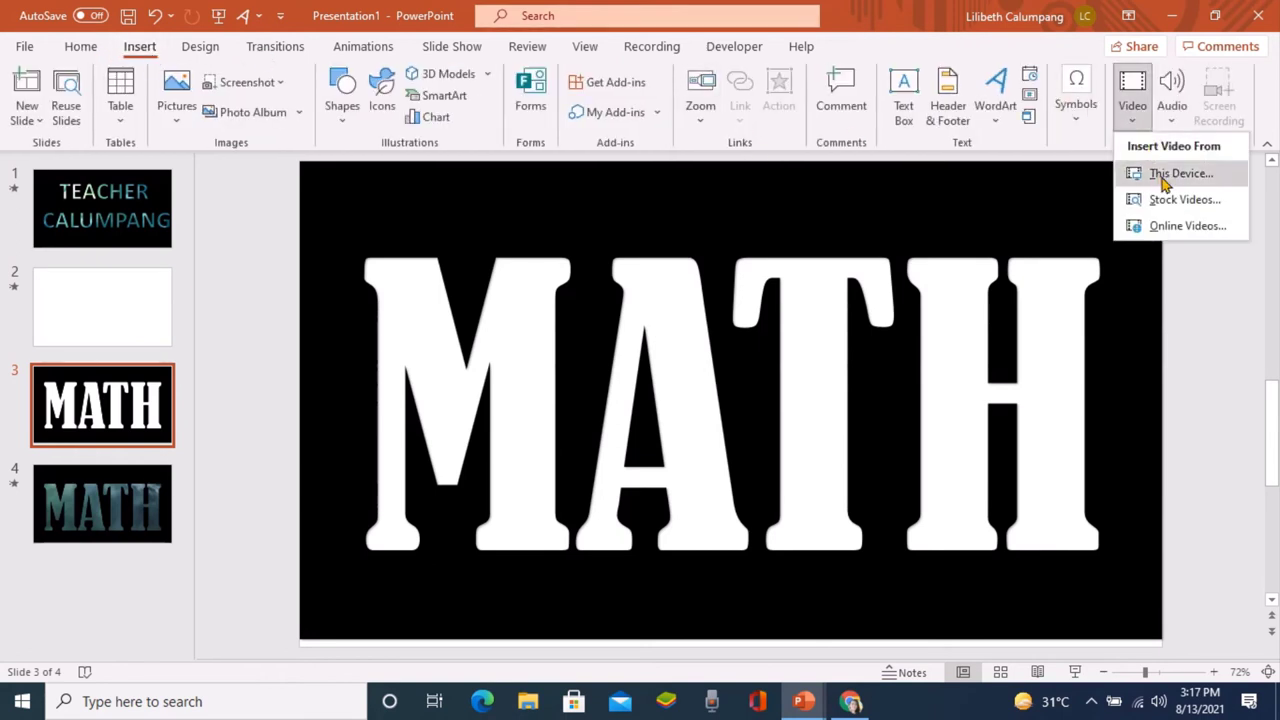
pyautogui.click(1178, 200)
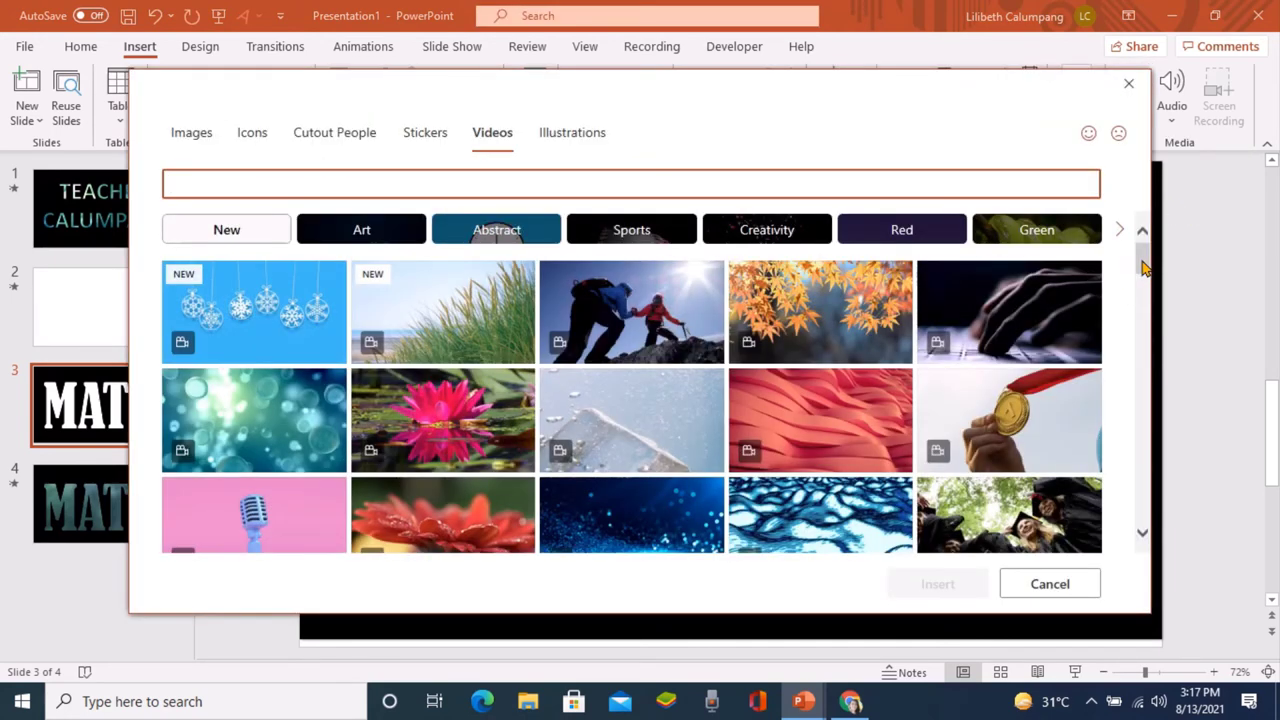
pyautogui.moveTo(1145, 268); pyautogui.dragTo(1145, 290)
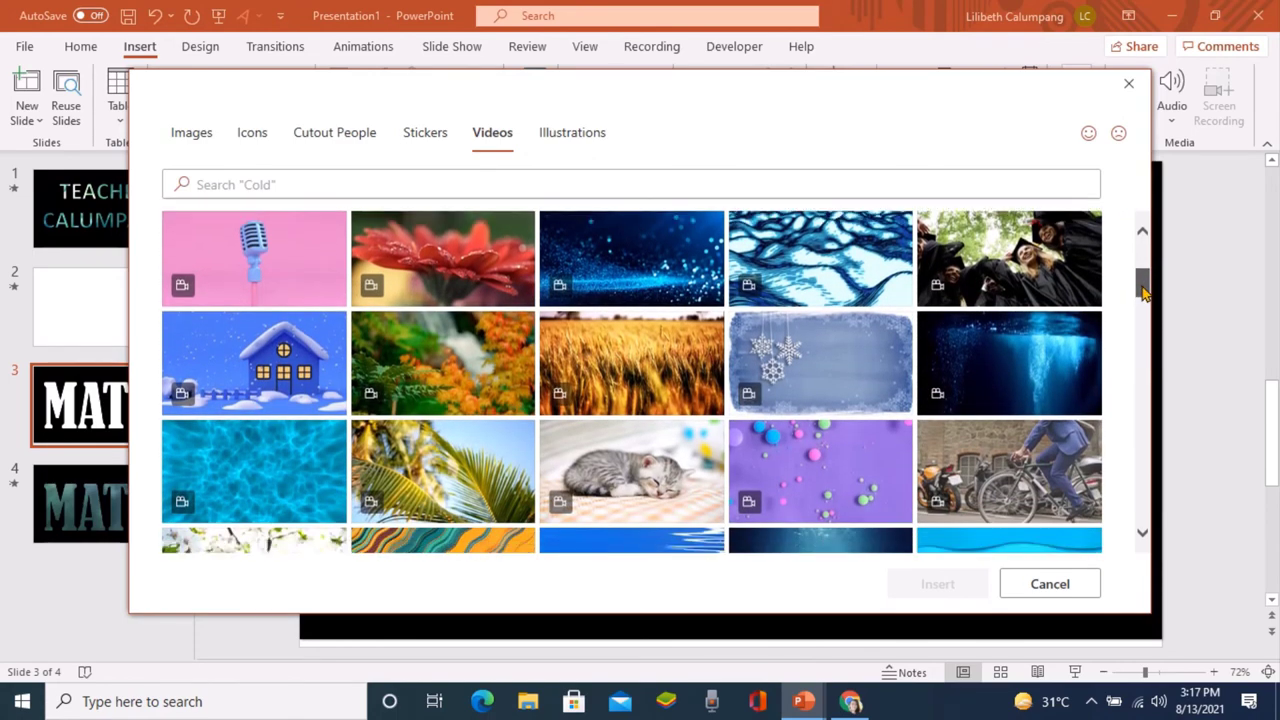
pyautogui.moveTo(1145, 290); pyautogui.dragTo(1140, 270)
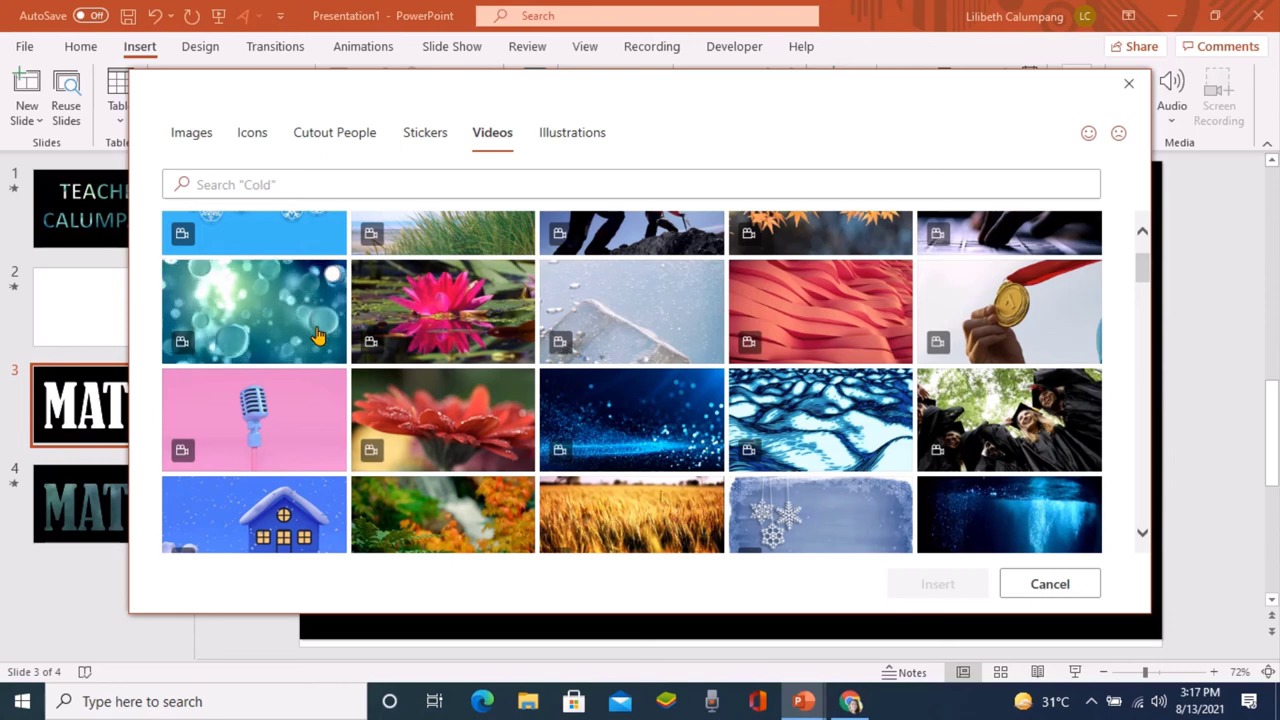
pyautogui.click(317, 336)
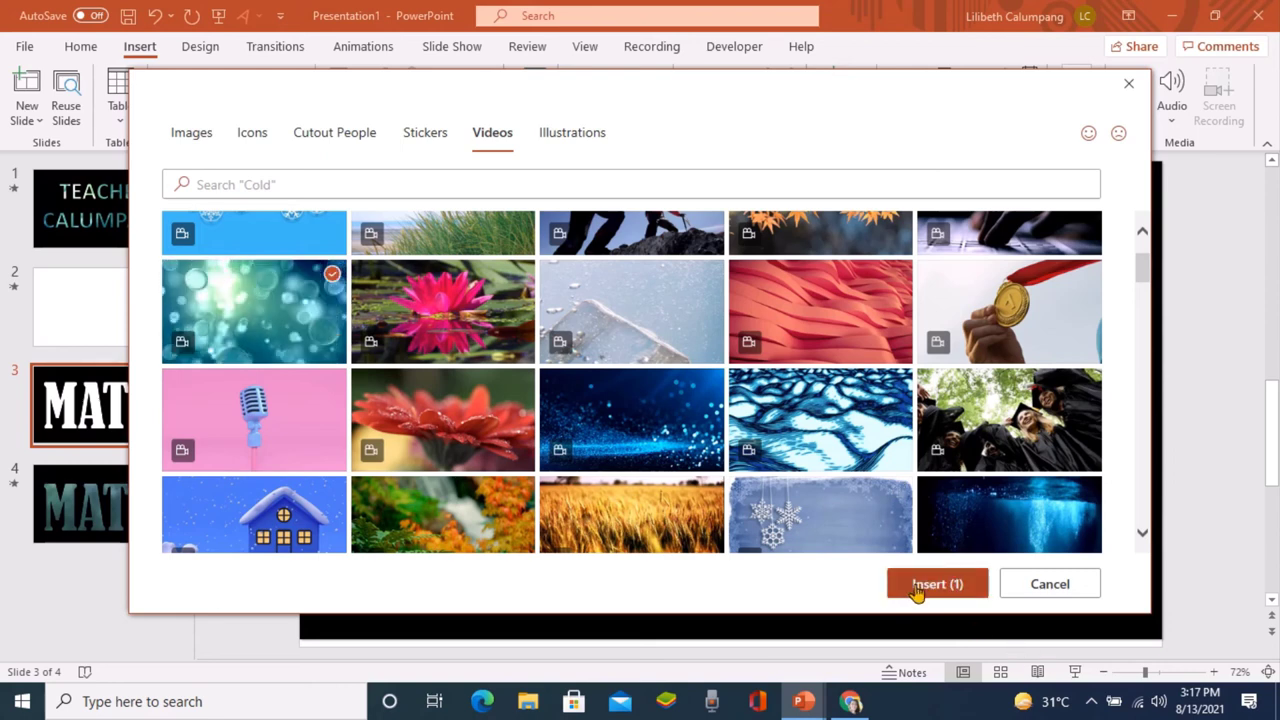
pyautogui.click(917, 586)
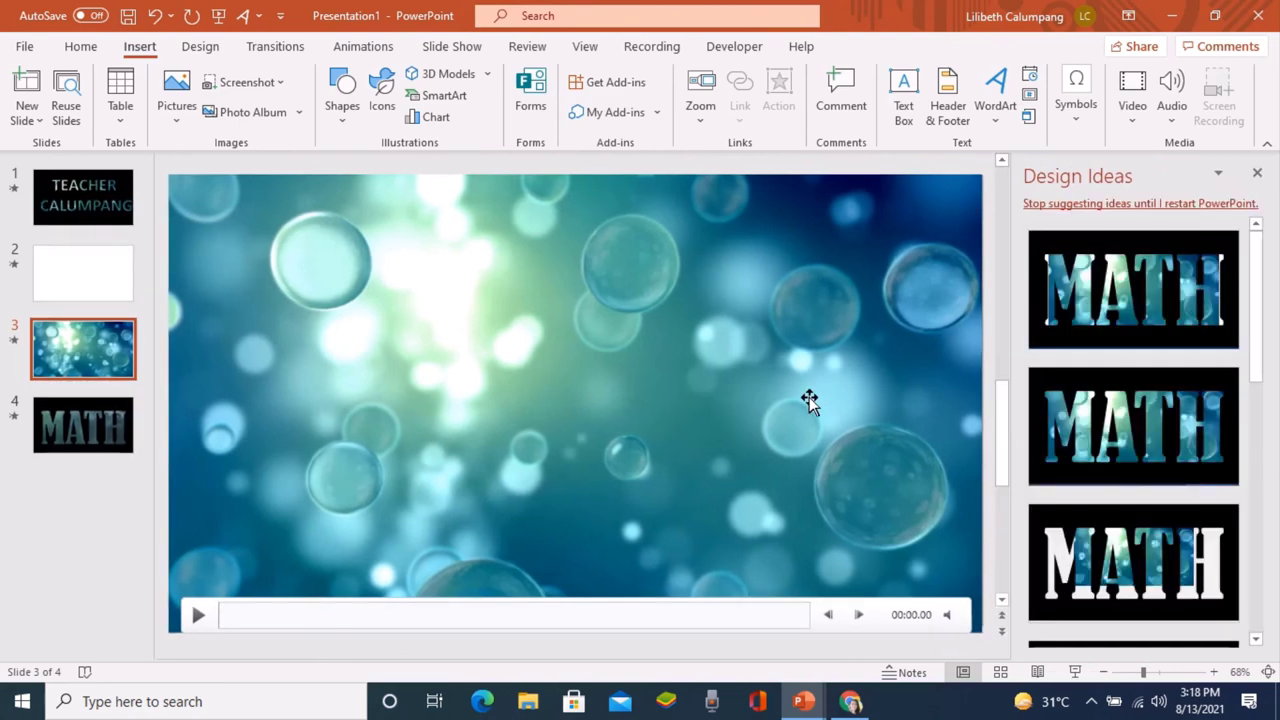
# - Send the bubble video to the back and play it inside the MATH letters
pyautogui.click(809, 400)
pyautogui.rightClick(809, 400)
pyautogui.press('Escape')
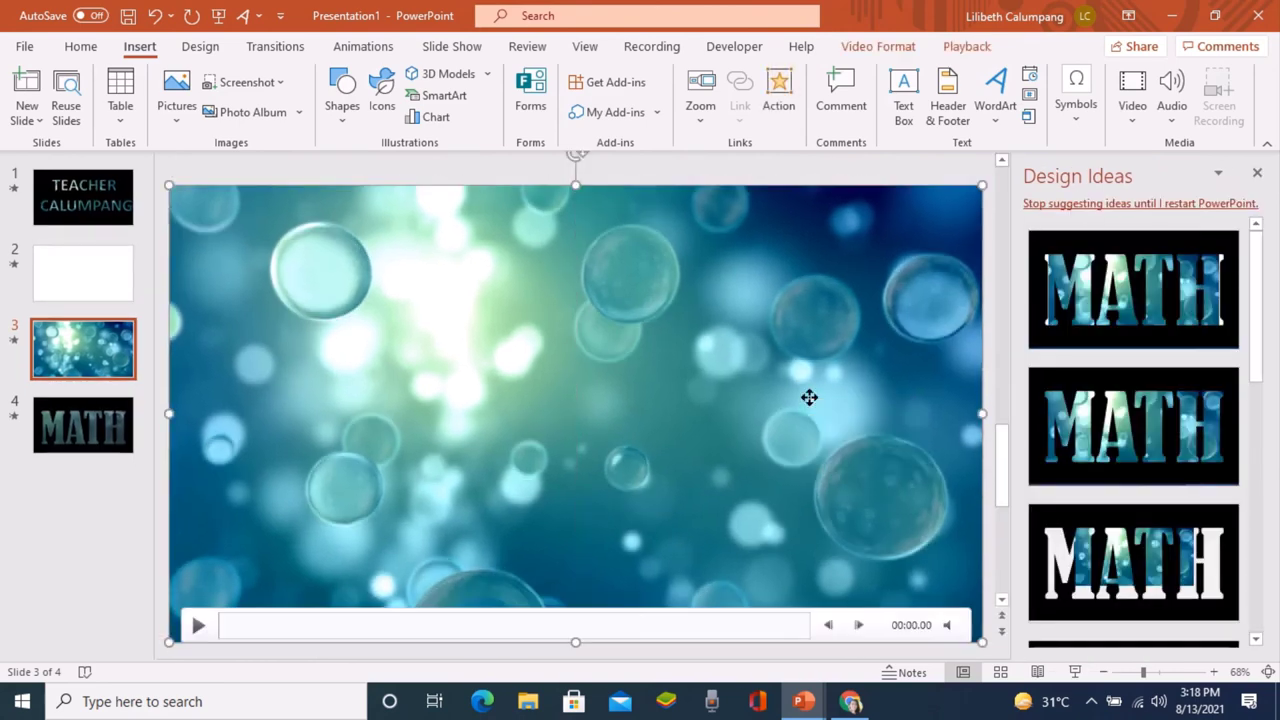
pyautogui.rightClick(811, 405)
pyautogui.click(908, 470)
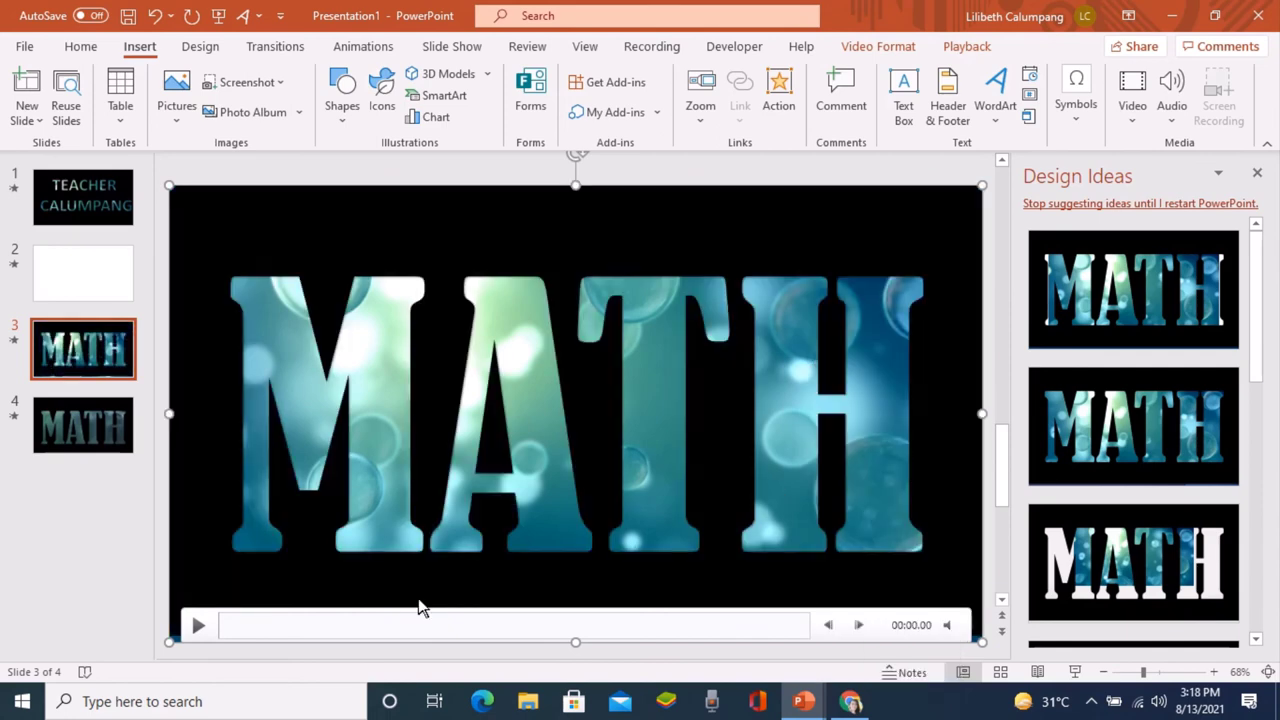
pyautogui.click(197, 628)
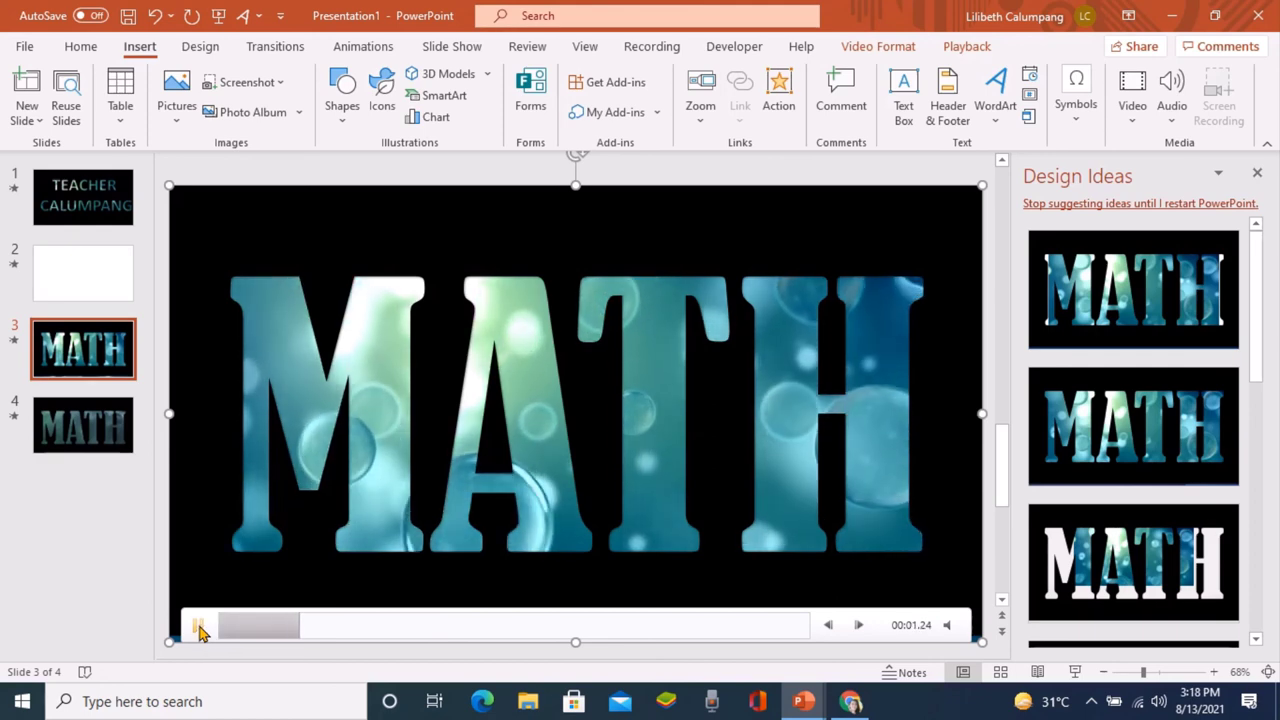